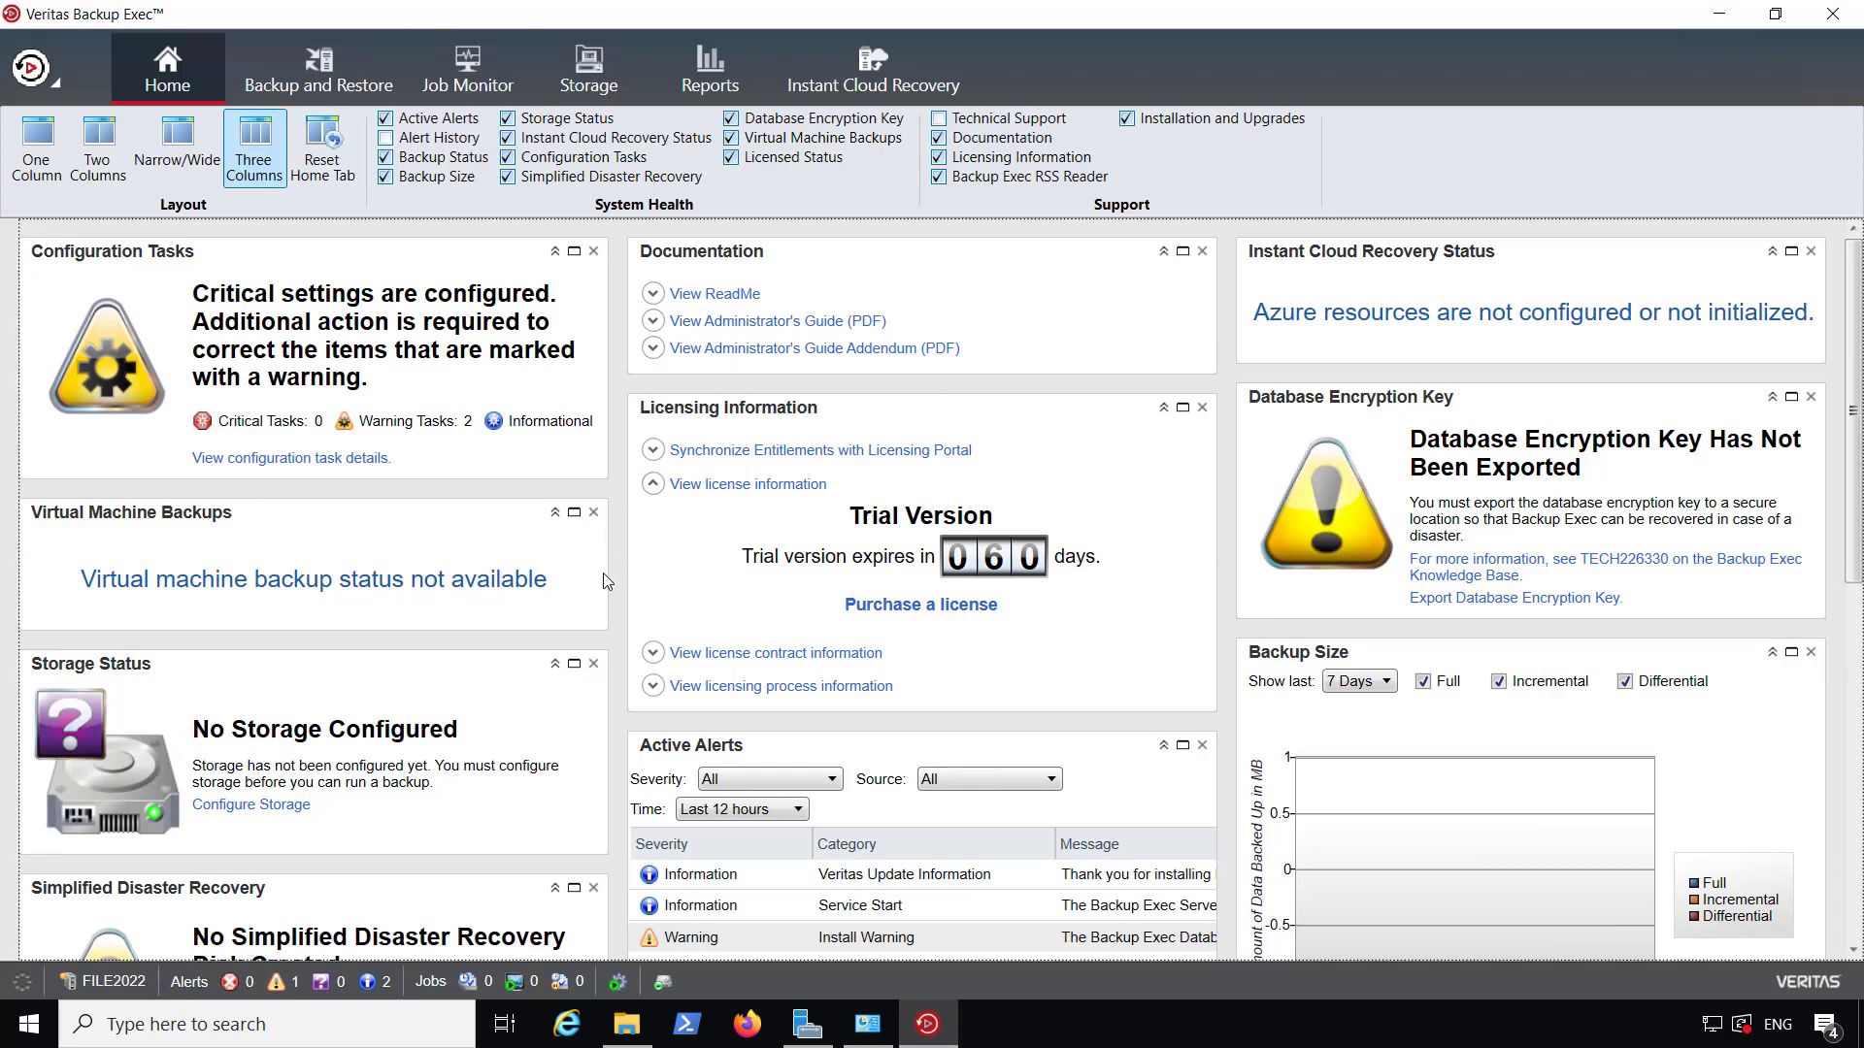
Step: Select the Storage for ISCSI (F:) drive in This PC, showing 38.5 GB free of 39.8 GB
{"action": "left_click", "coordinate": [625, 1029]}
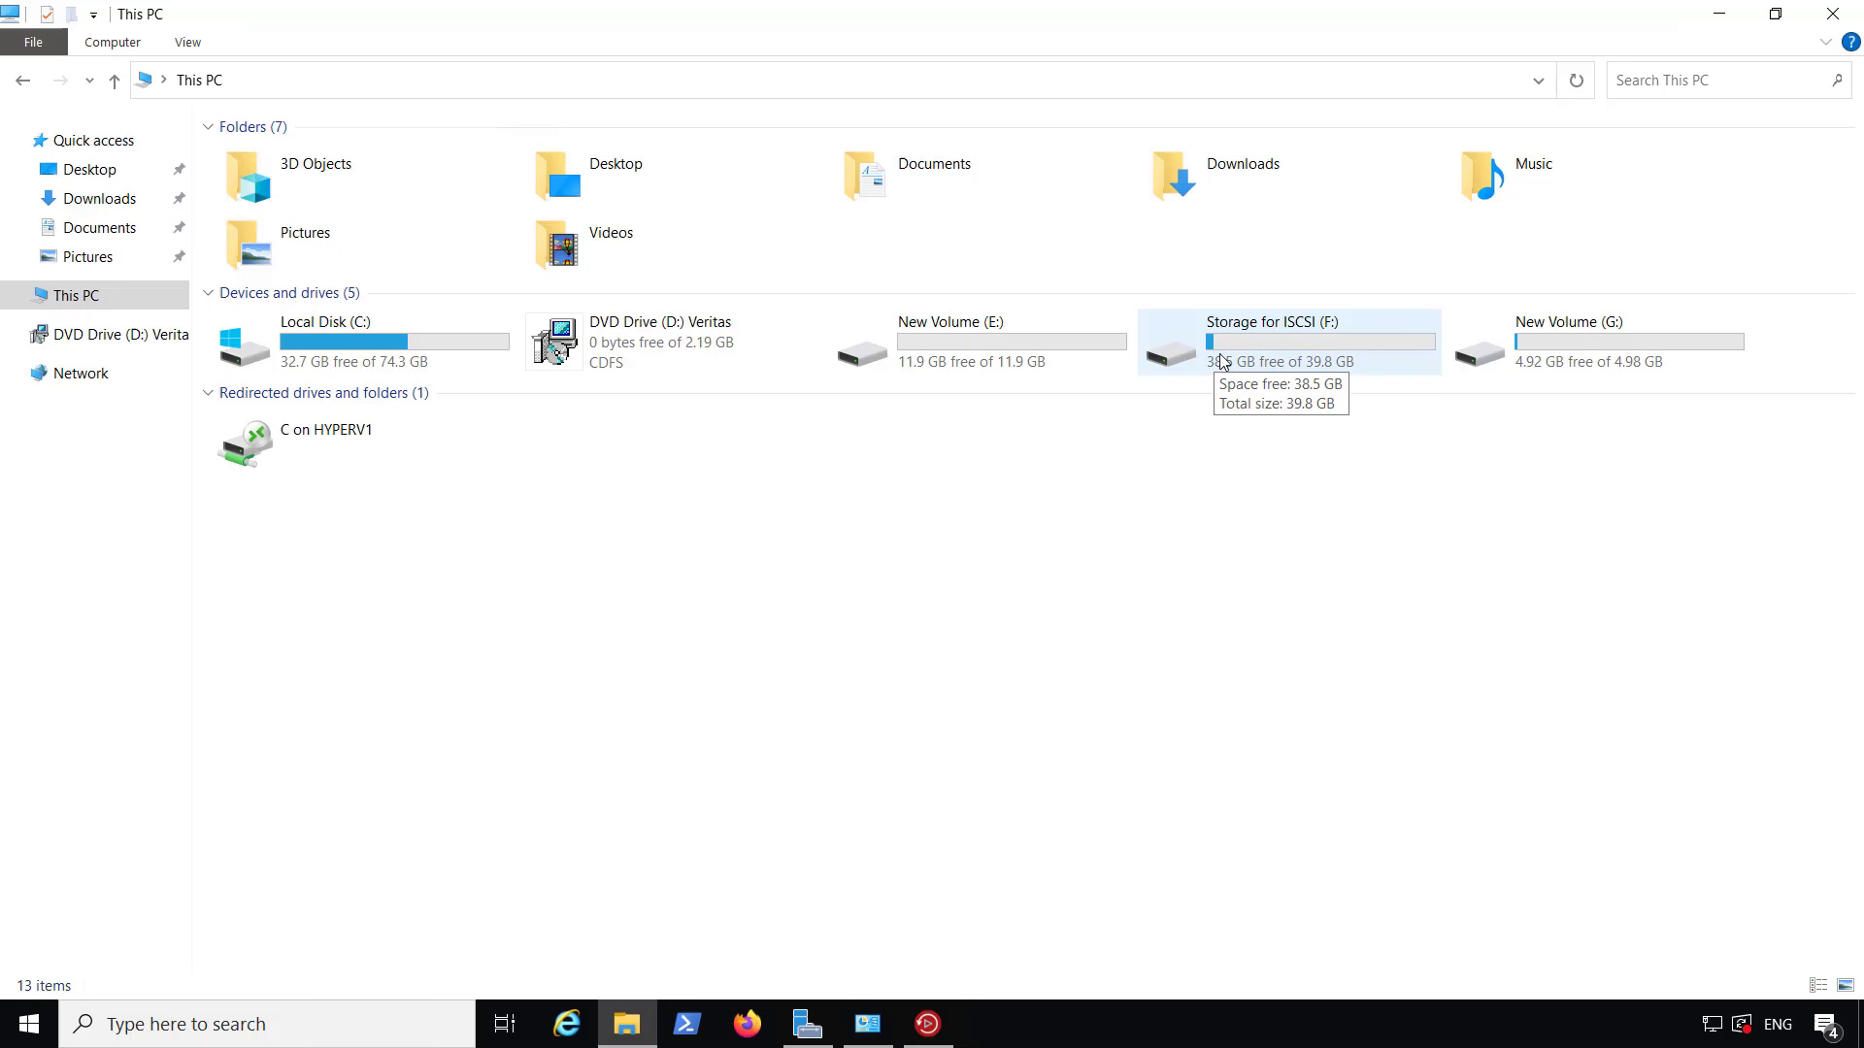
{"action": "left_click", "coordinate": [1244, 330]}
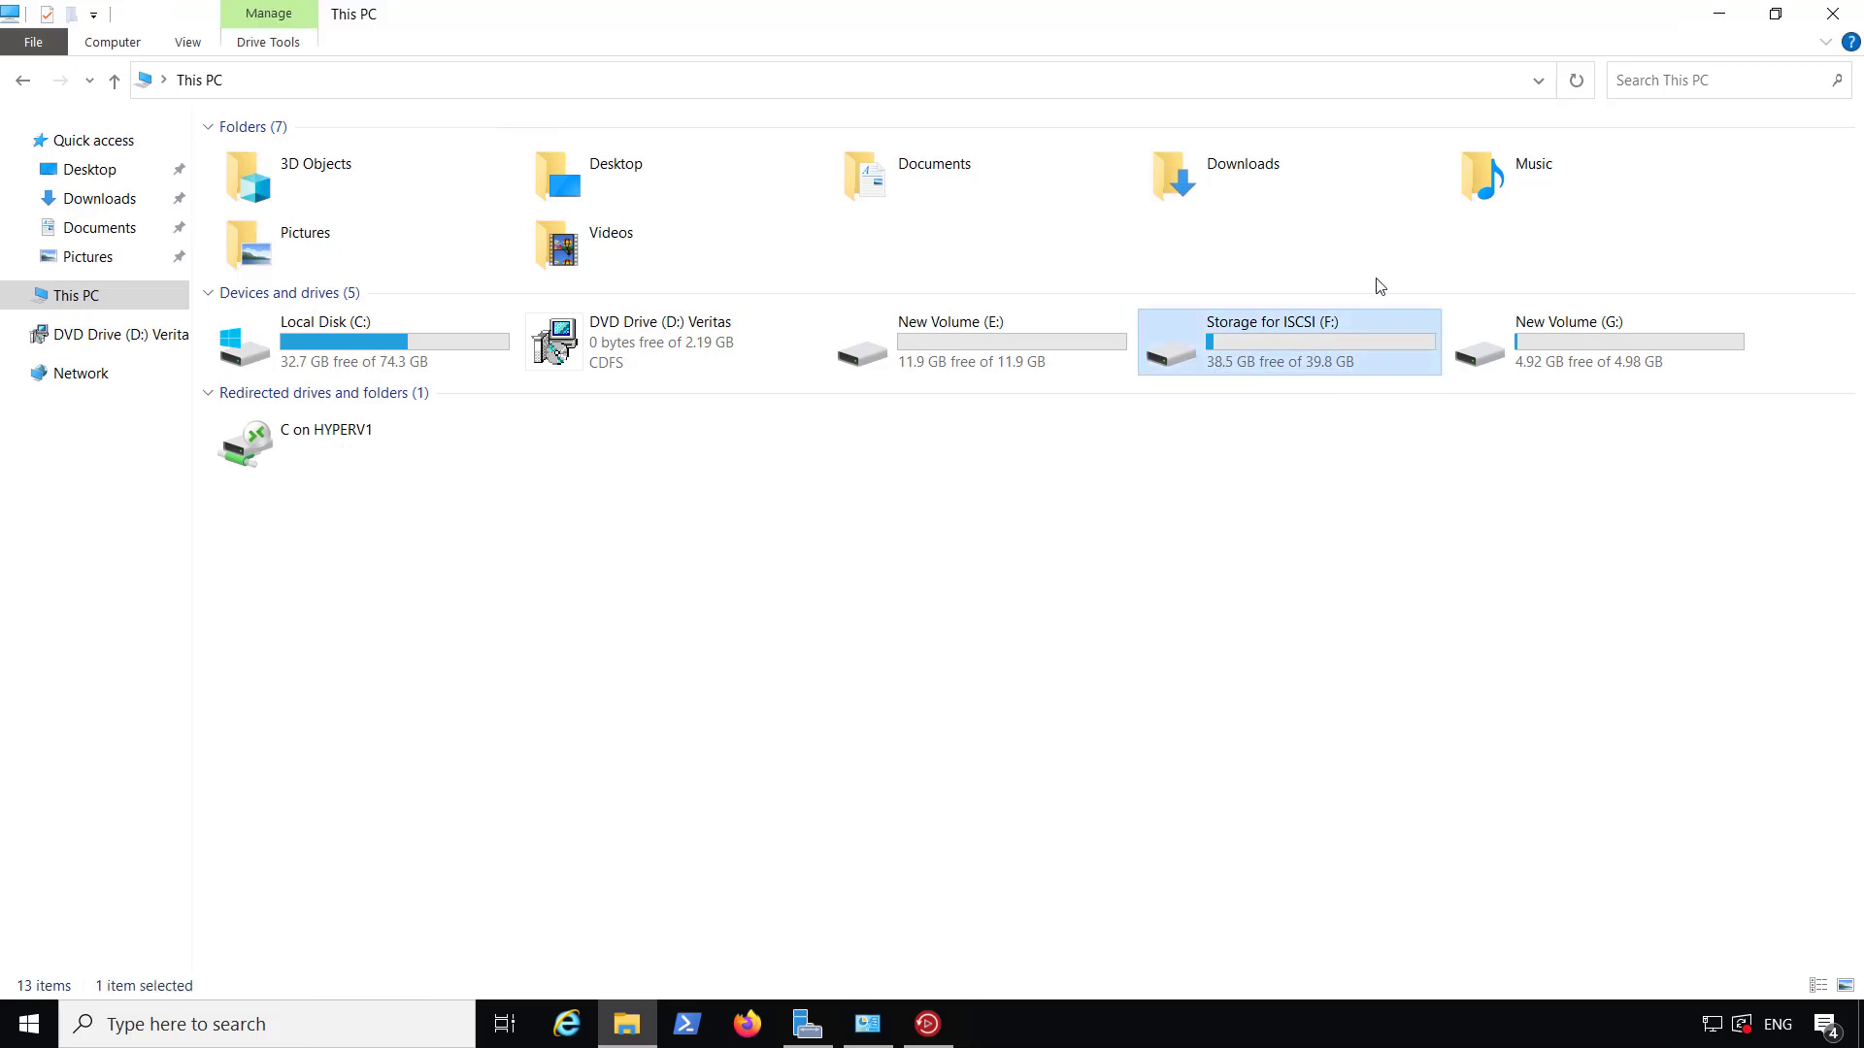
Step: Return to Backup Exec's empty Storage view and launch the Configure Storage wizard
{"action": "left_click", "coordinate": [1716, 18]}
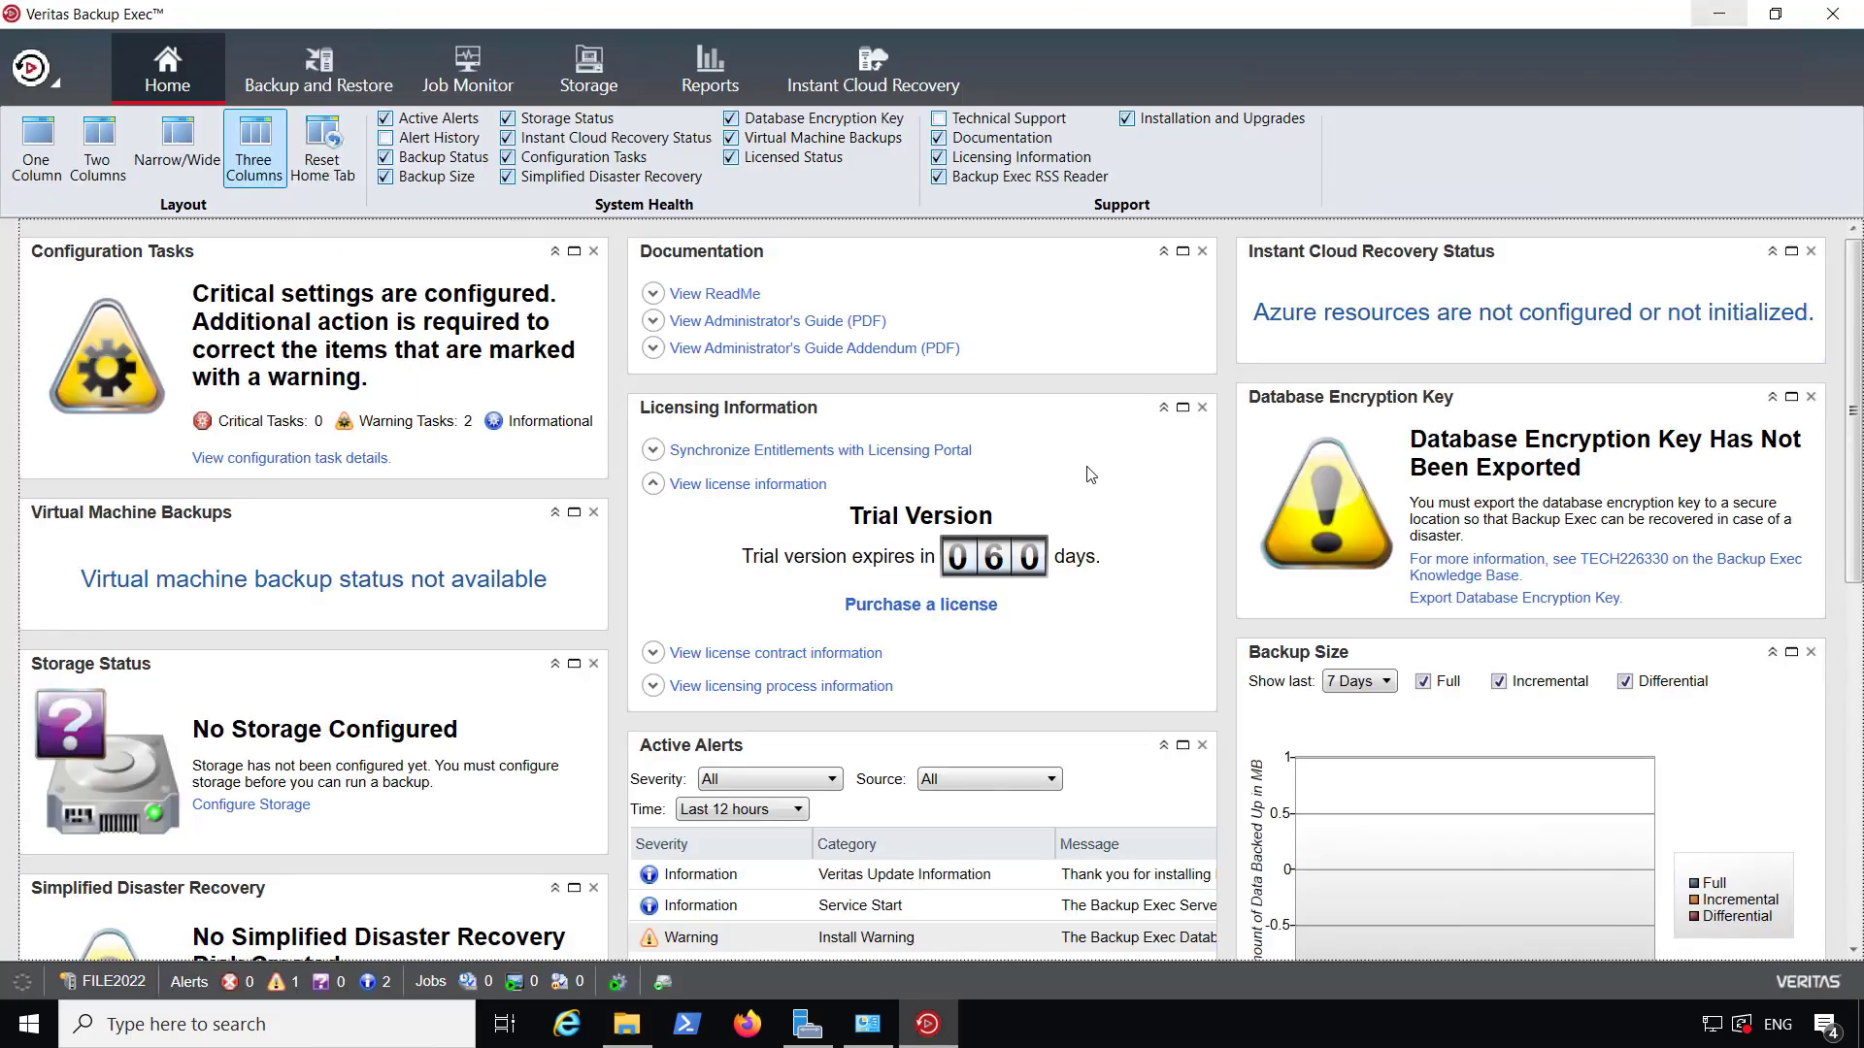
{"action": "left_click", "coordinate": [581, 68]}
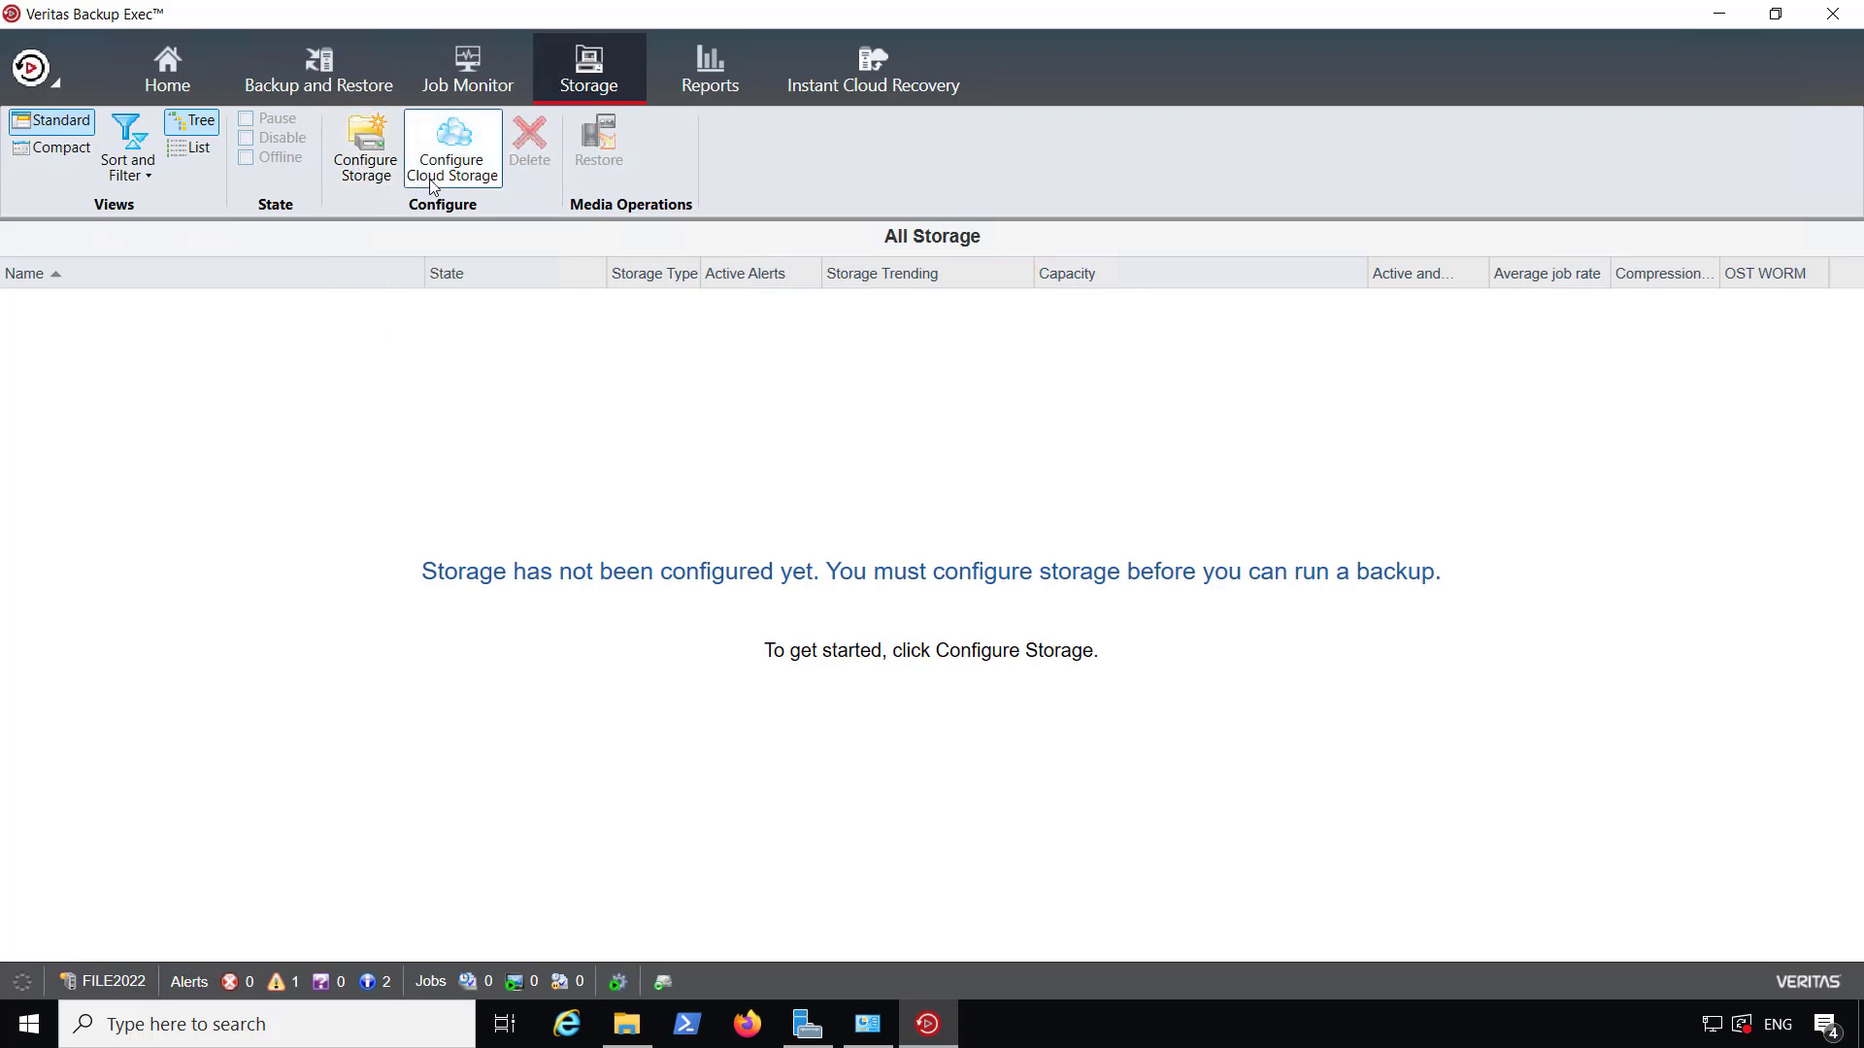
{"action": "left_click", "coordinate": [381, 162]}
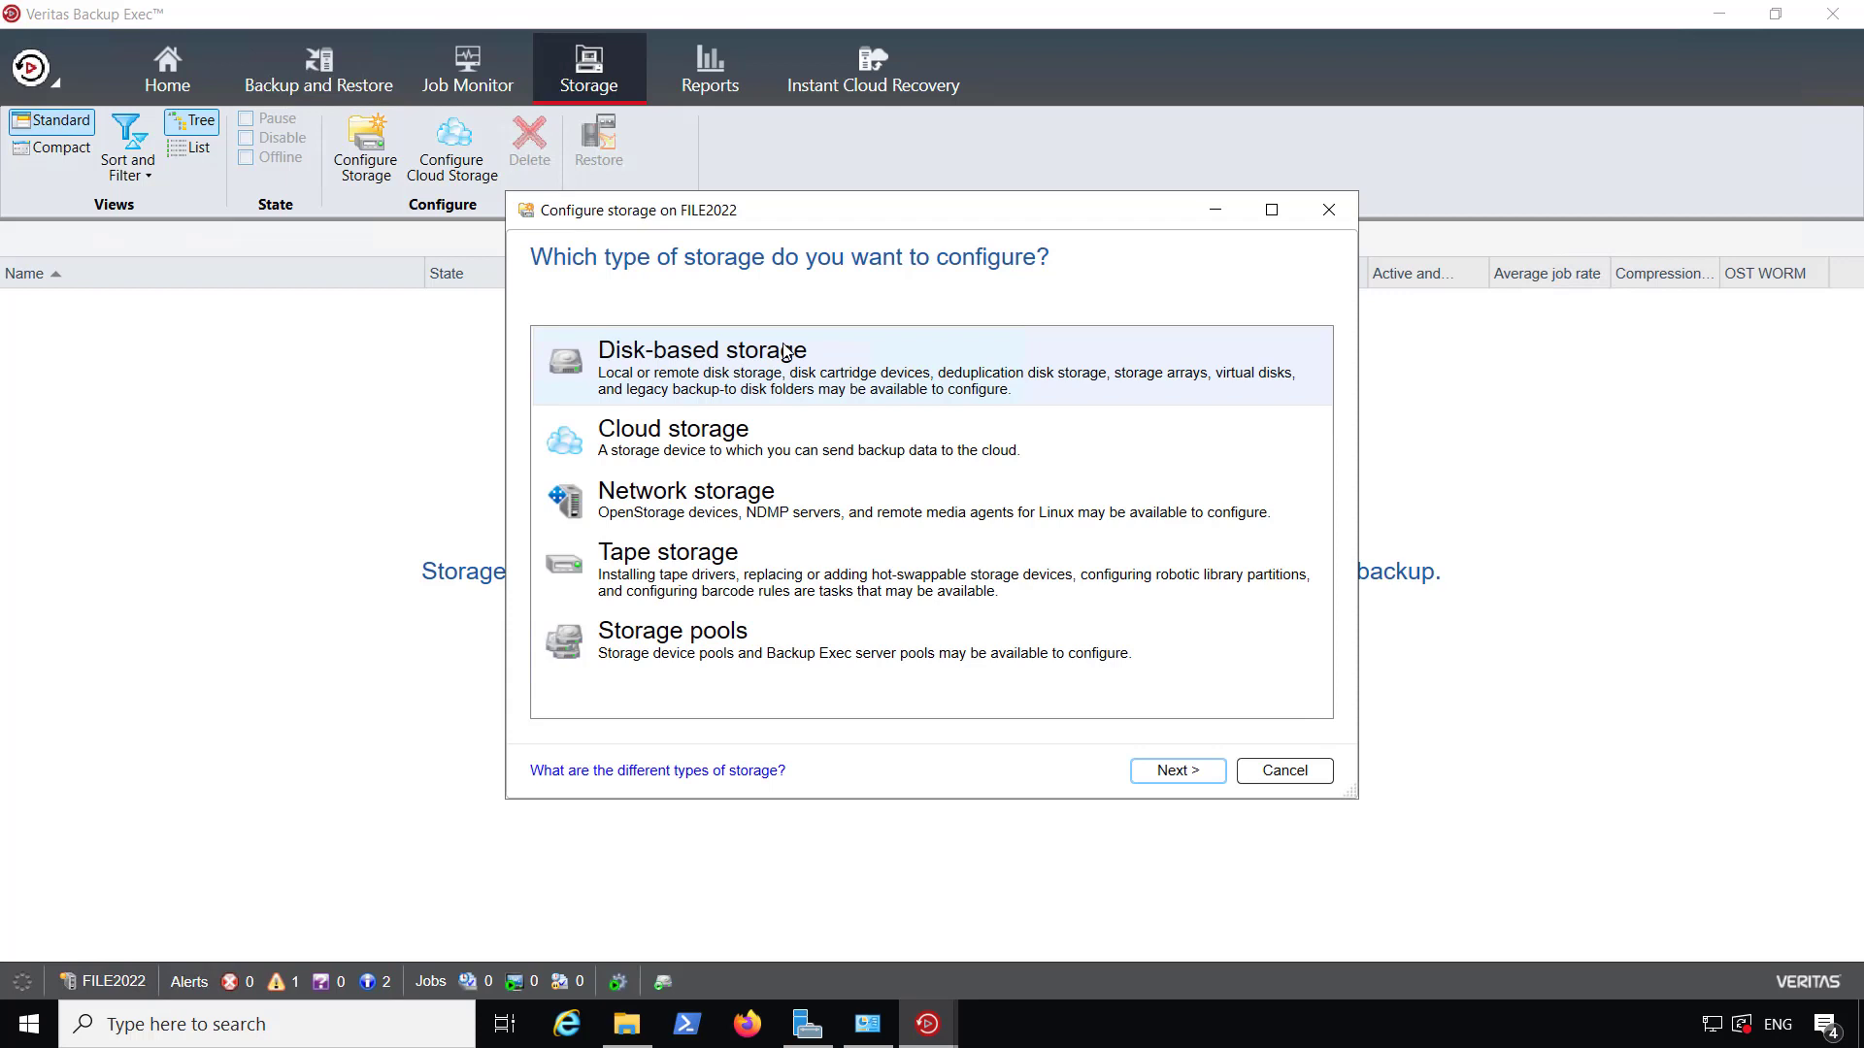
Step: Review the Cloud, Network, Tape and Storage pools options, then select Disk-based storage
{"action": "left_click", "coordinate": [765, 447]}
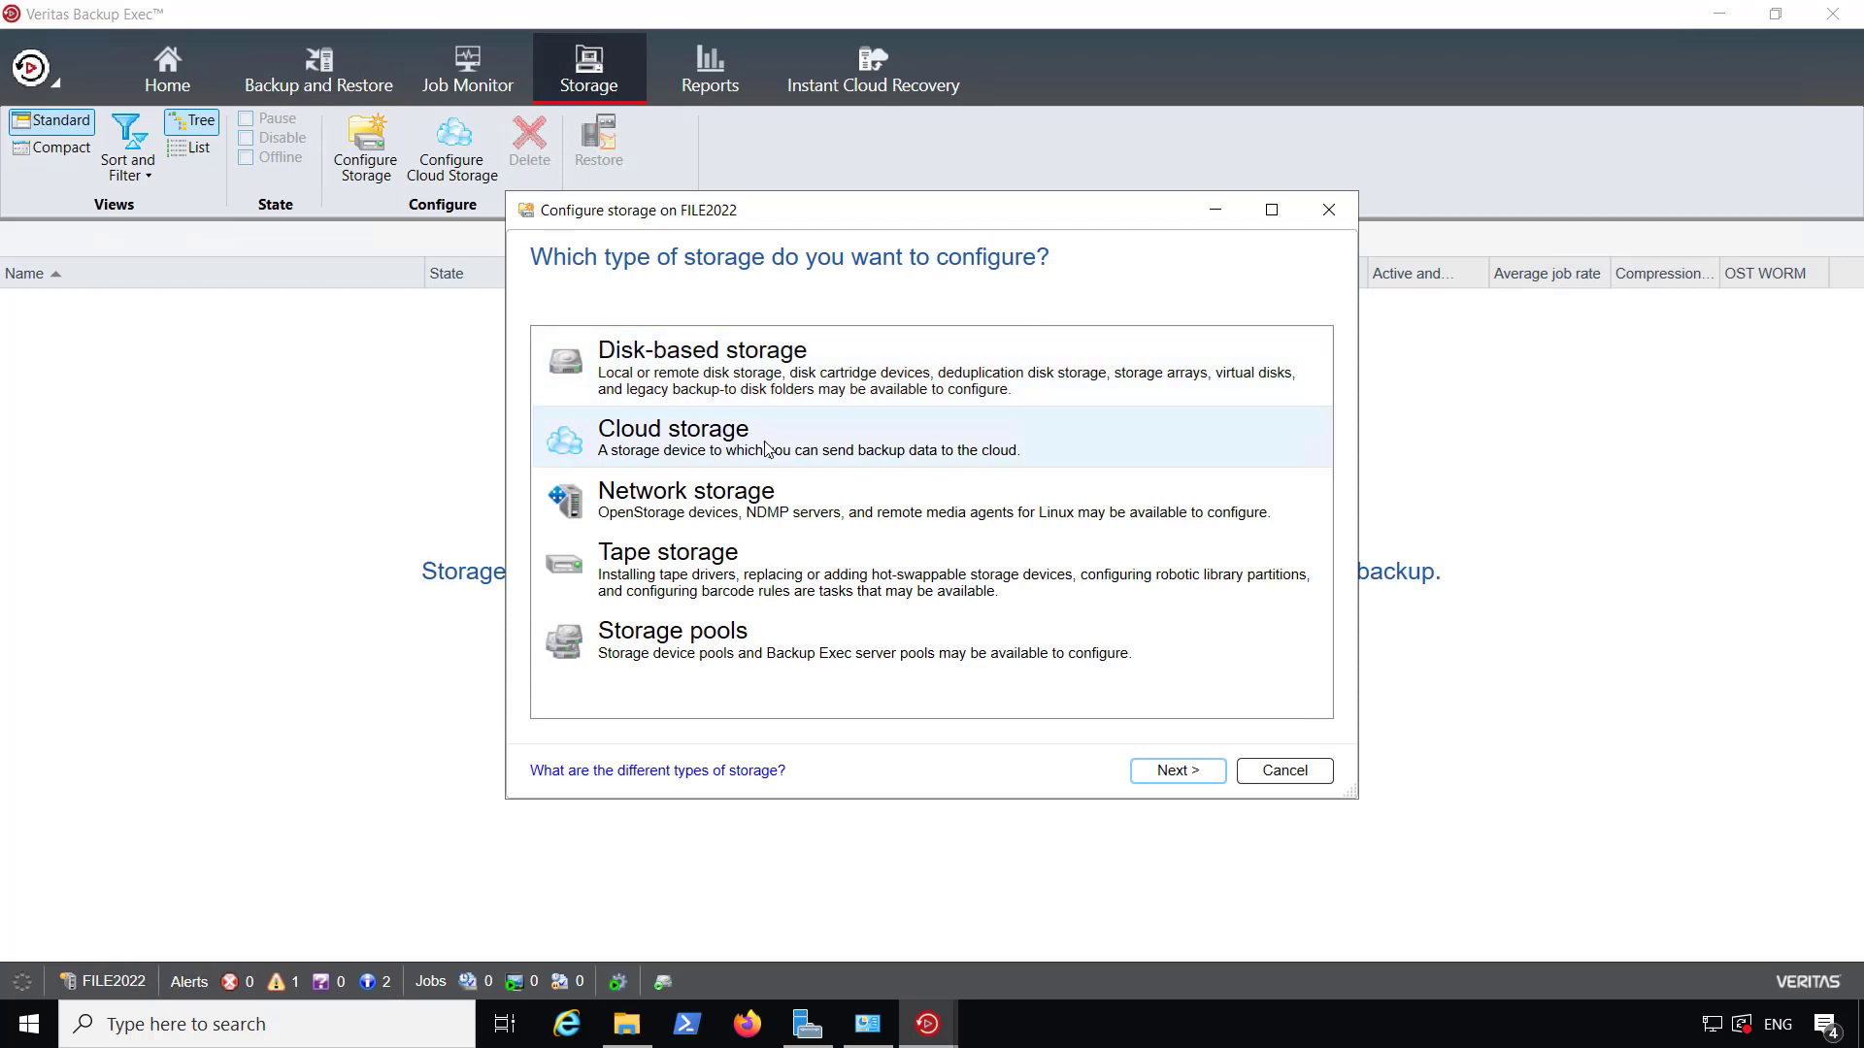
{"action": "left_click", "coordinate": [786, 503]}
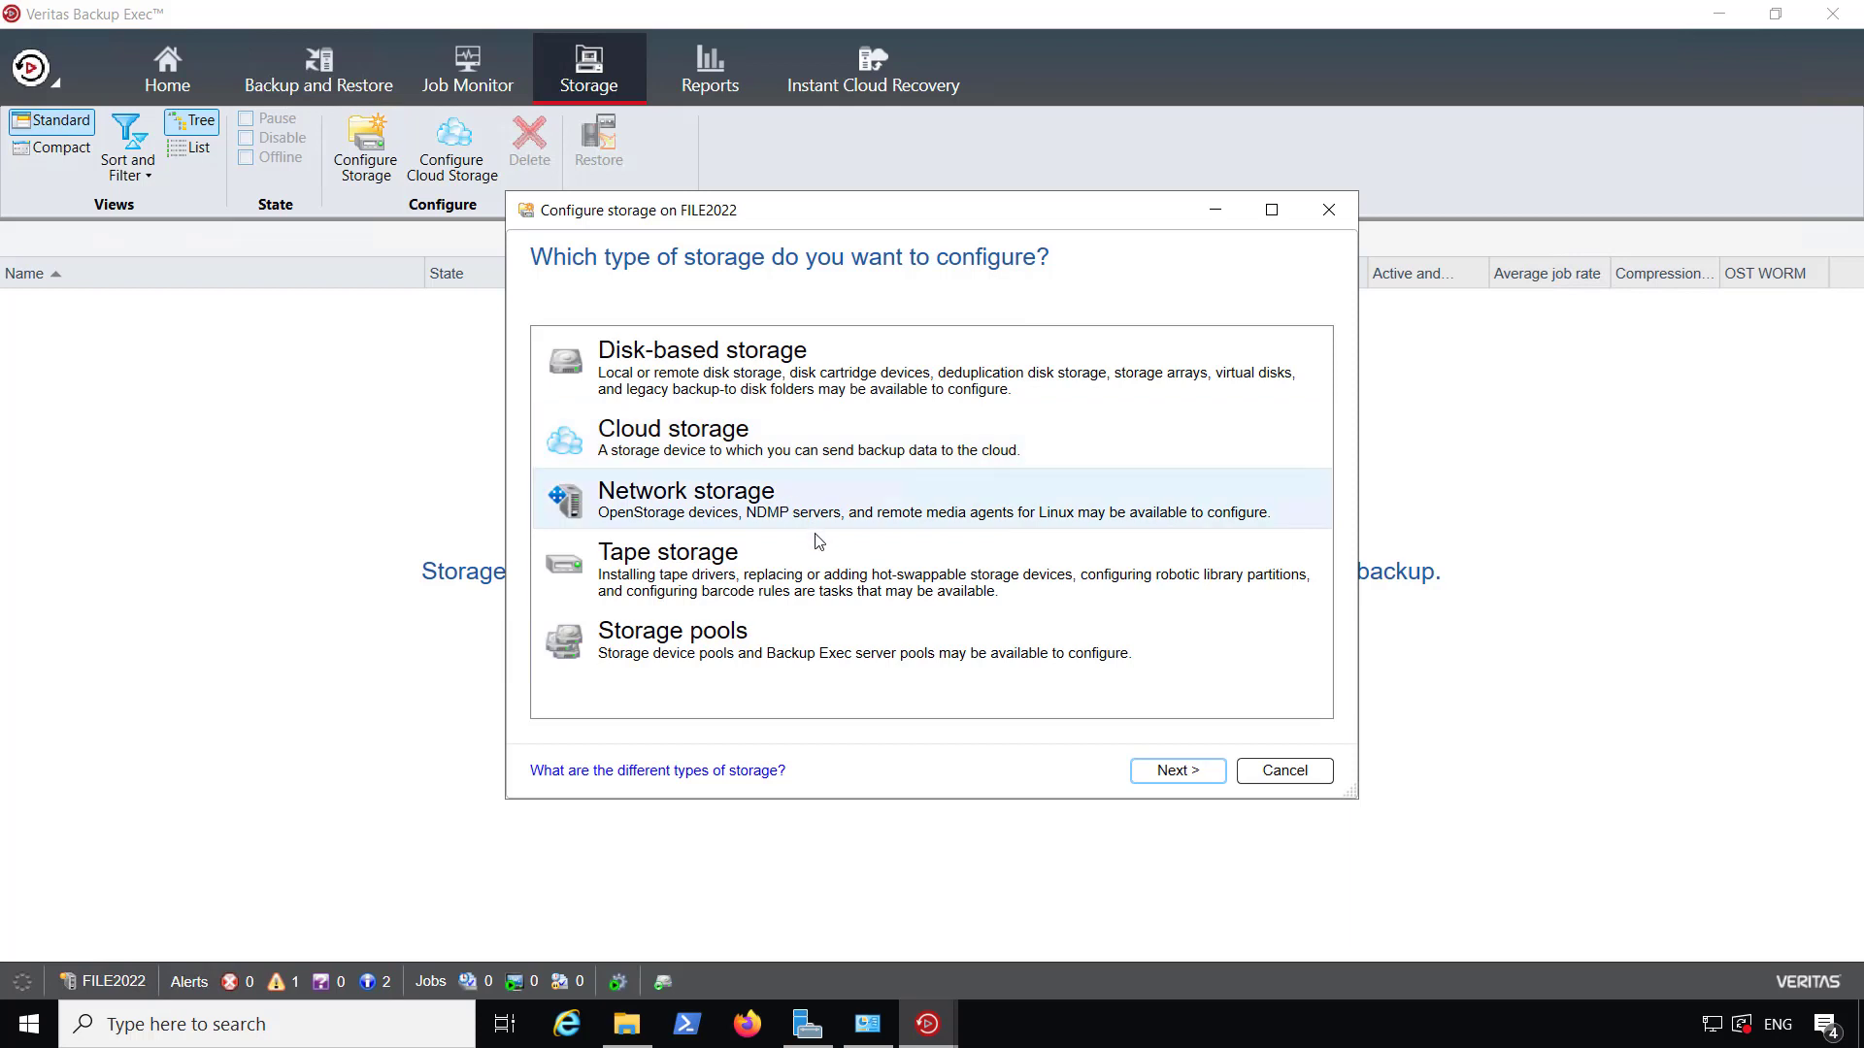
{"action": "left_click", "coordinate": [806, 581]}
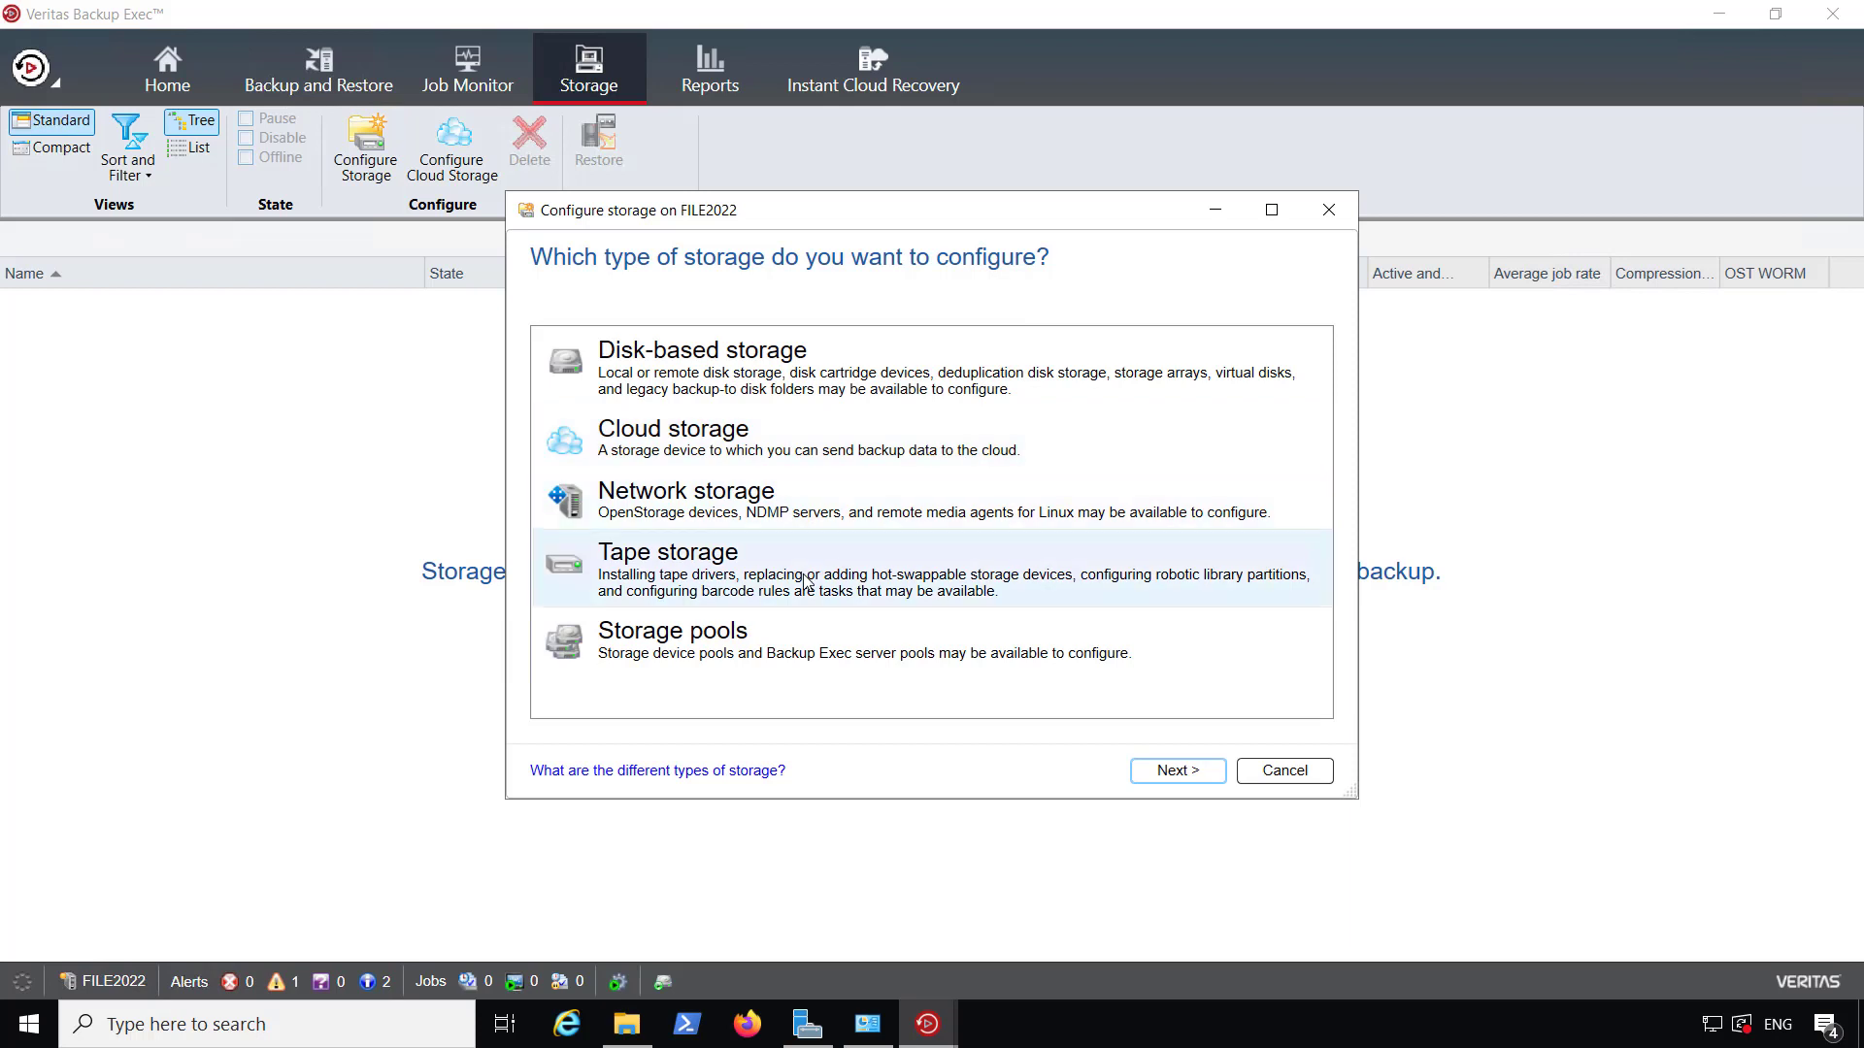
{"action": "left_click", "coordinate": [817, 646]}
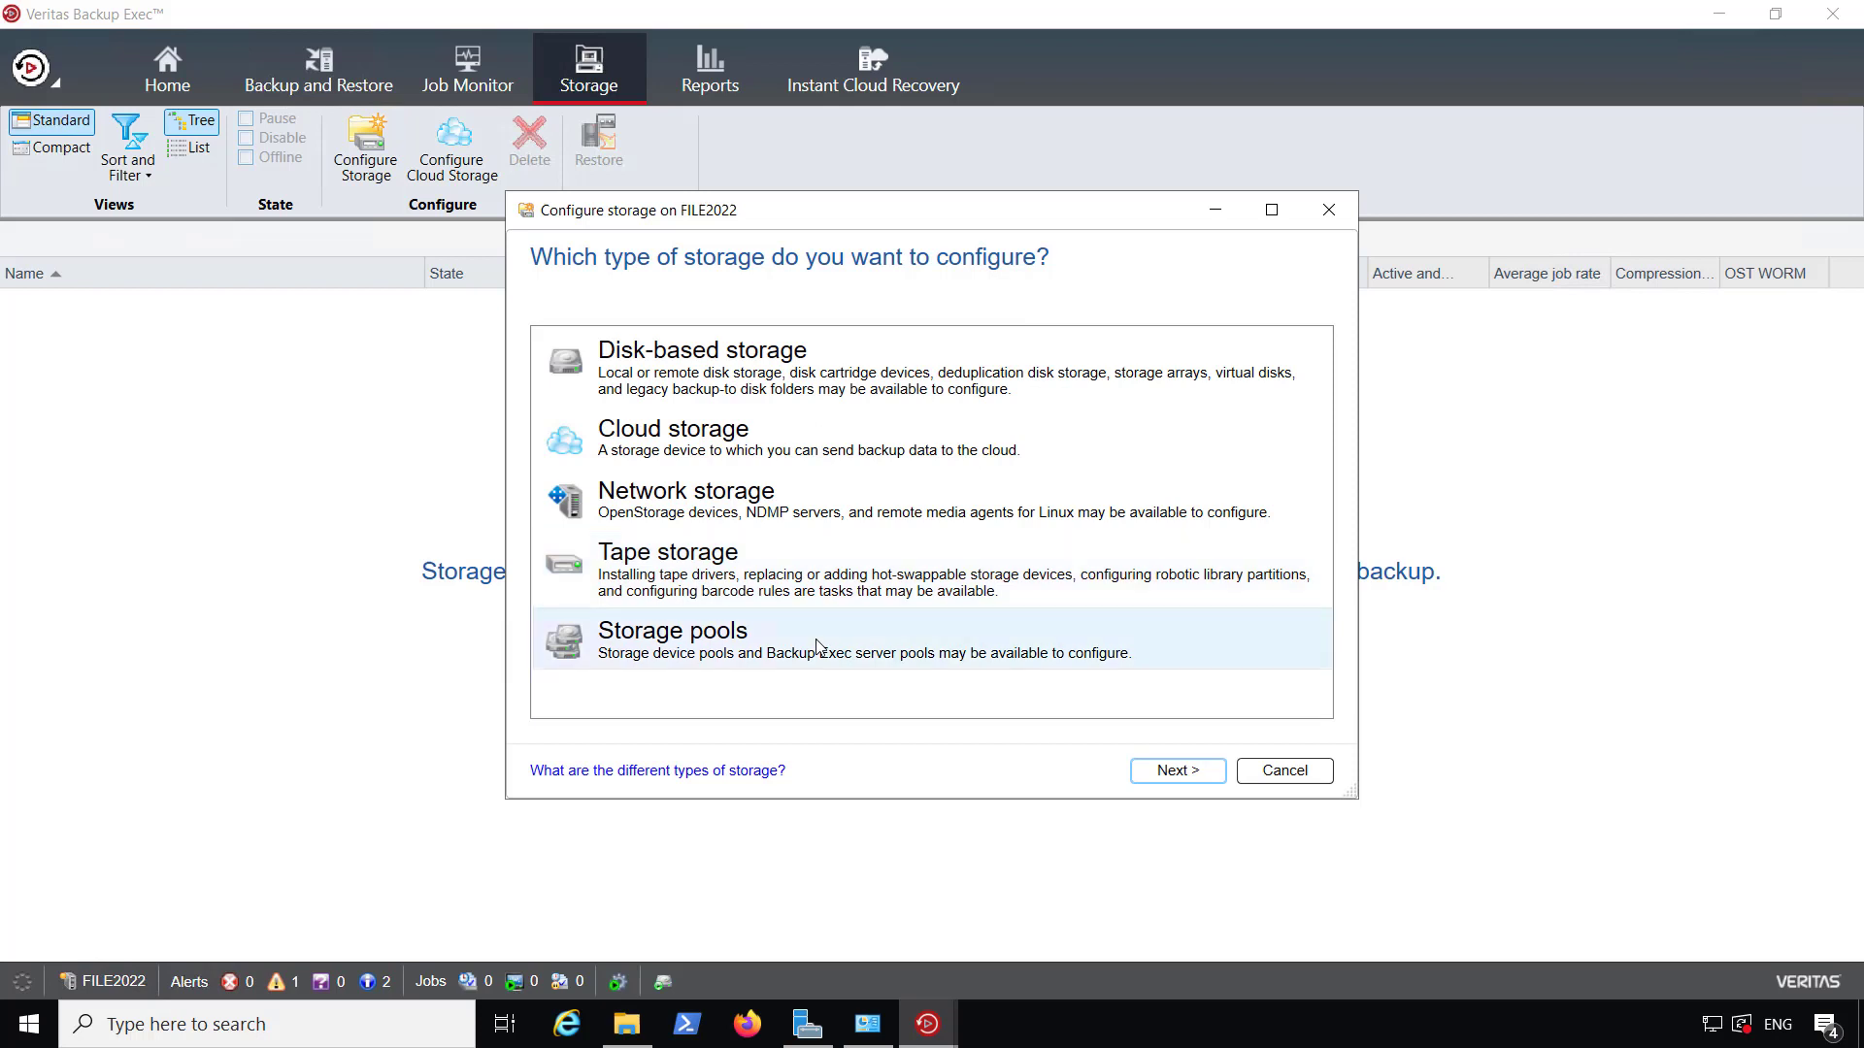
{"action": "left_click", "coordinate": [752, 361]}
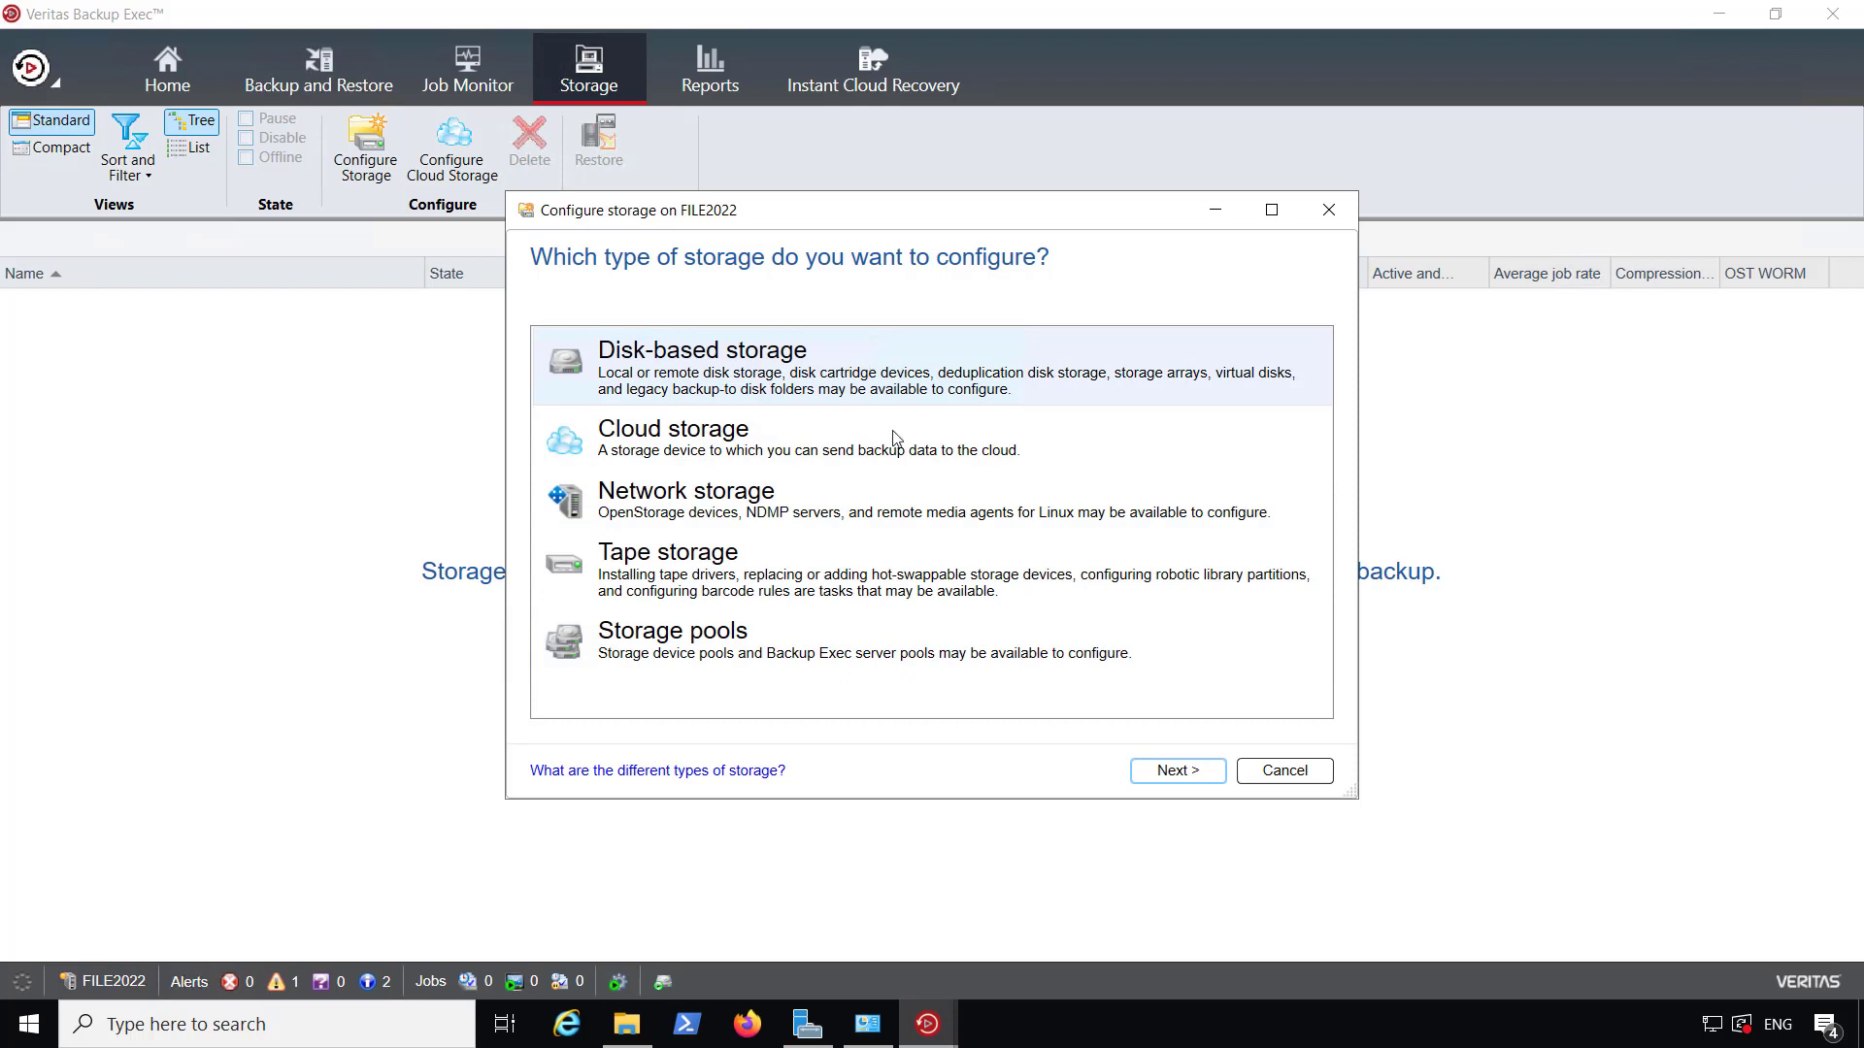
Step: Pick plain Disk storage and keep the default name Disk storage 0001
{"action": "left_click", "coordinate": [1171, 773]}
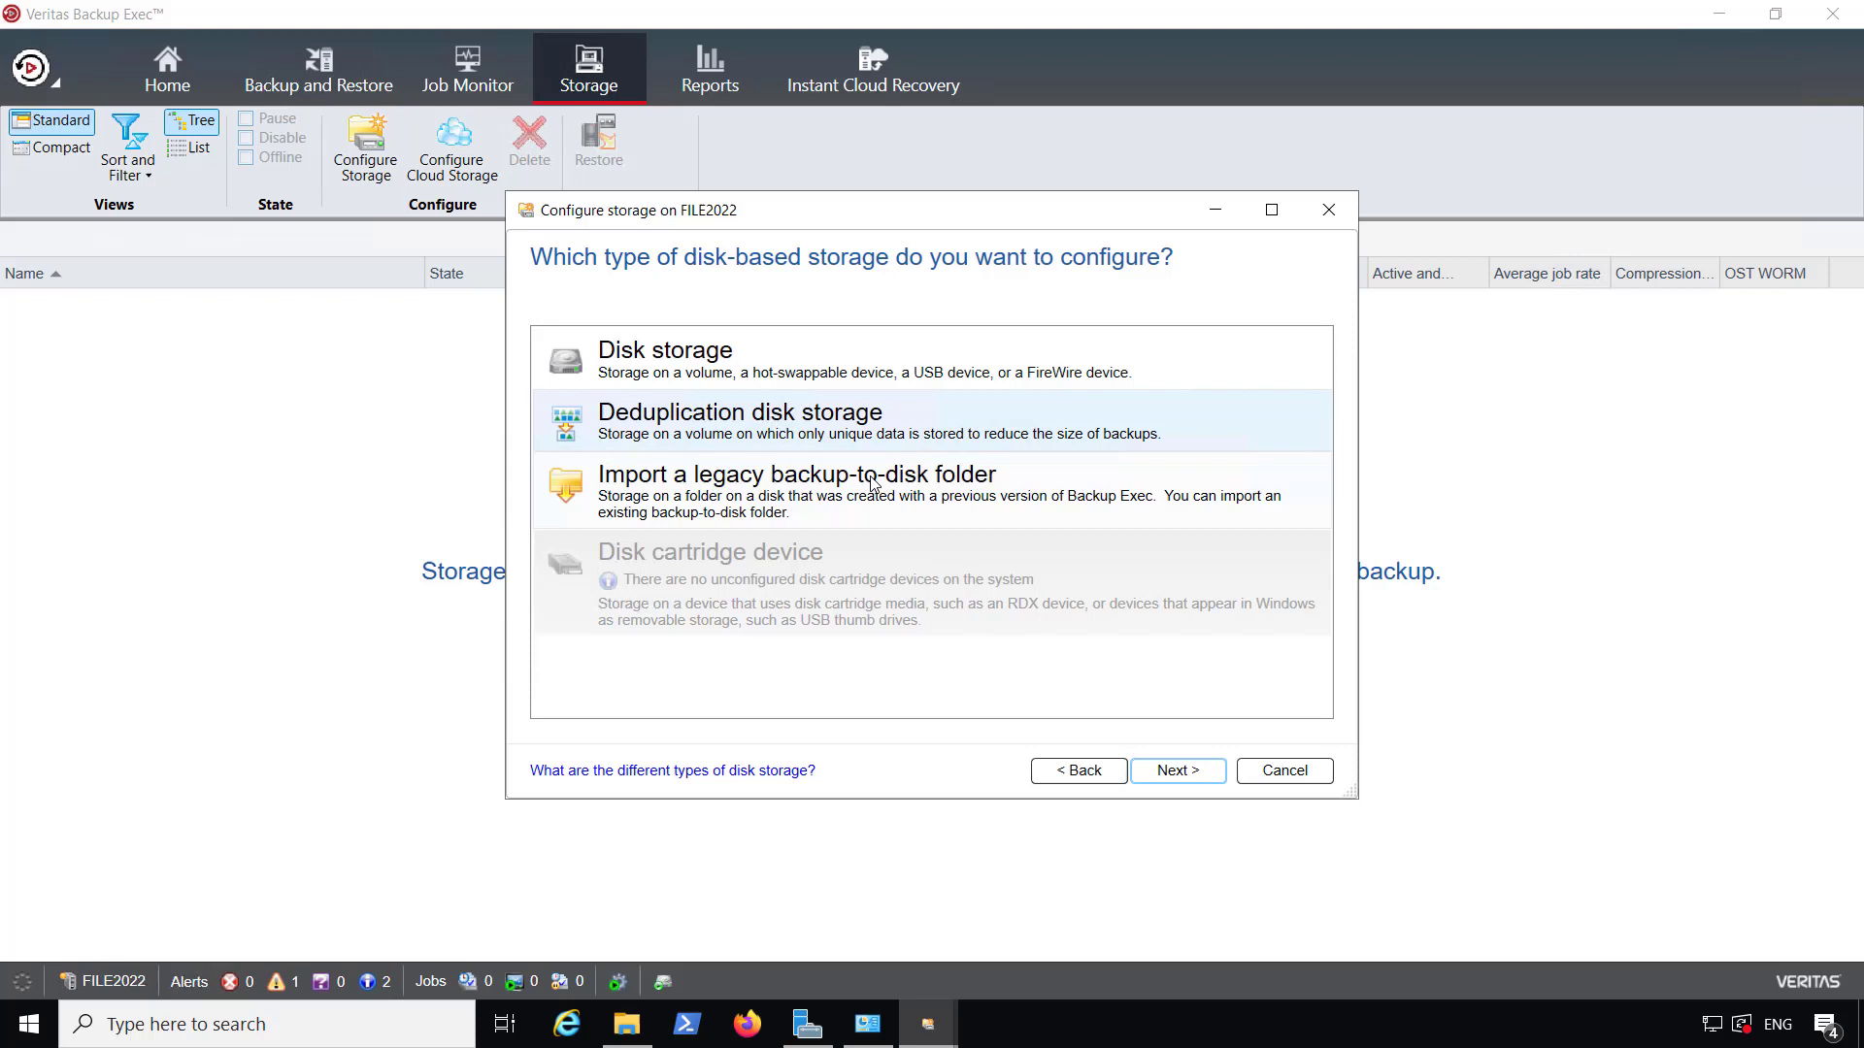
{"action": "left_click", "coordinate": [875, 376]}
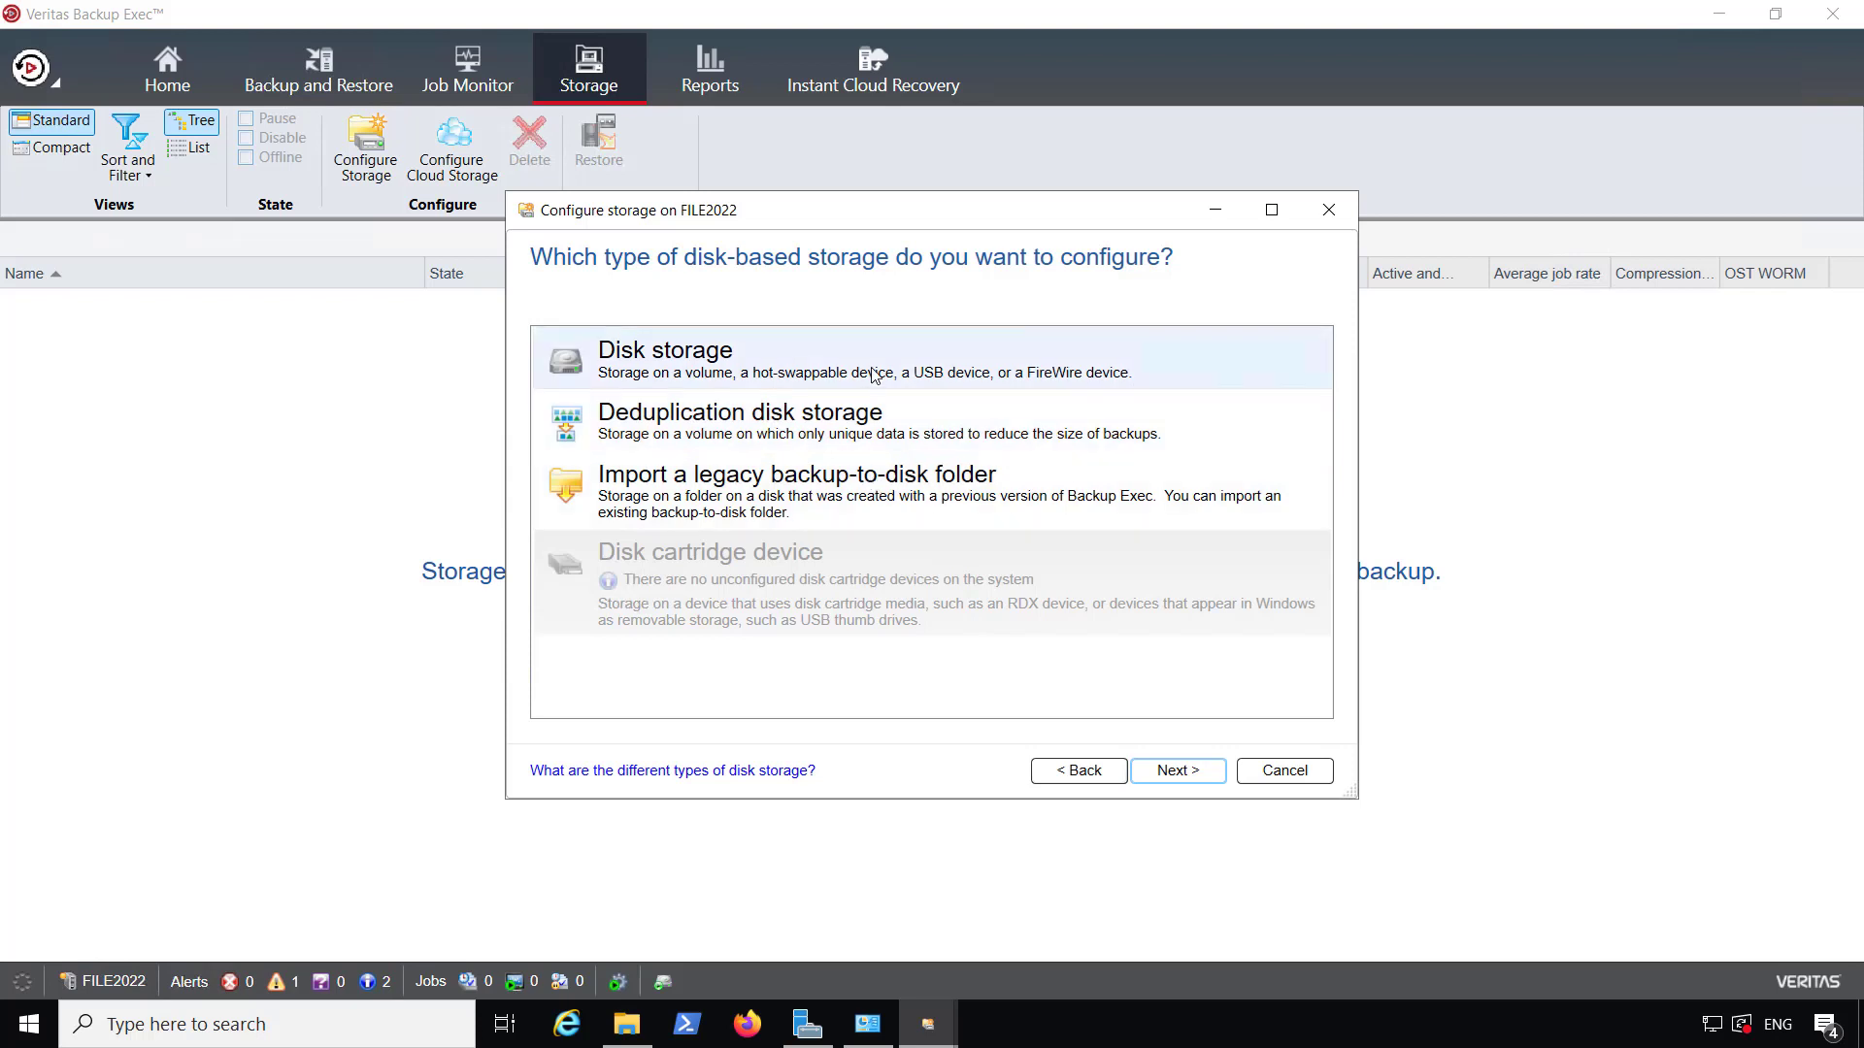
{"action": "left_click", "coordinate": [1168, 769]}
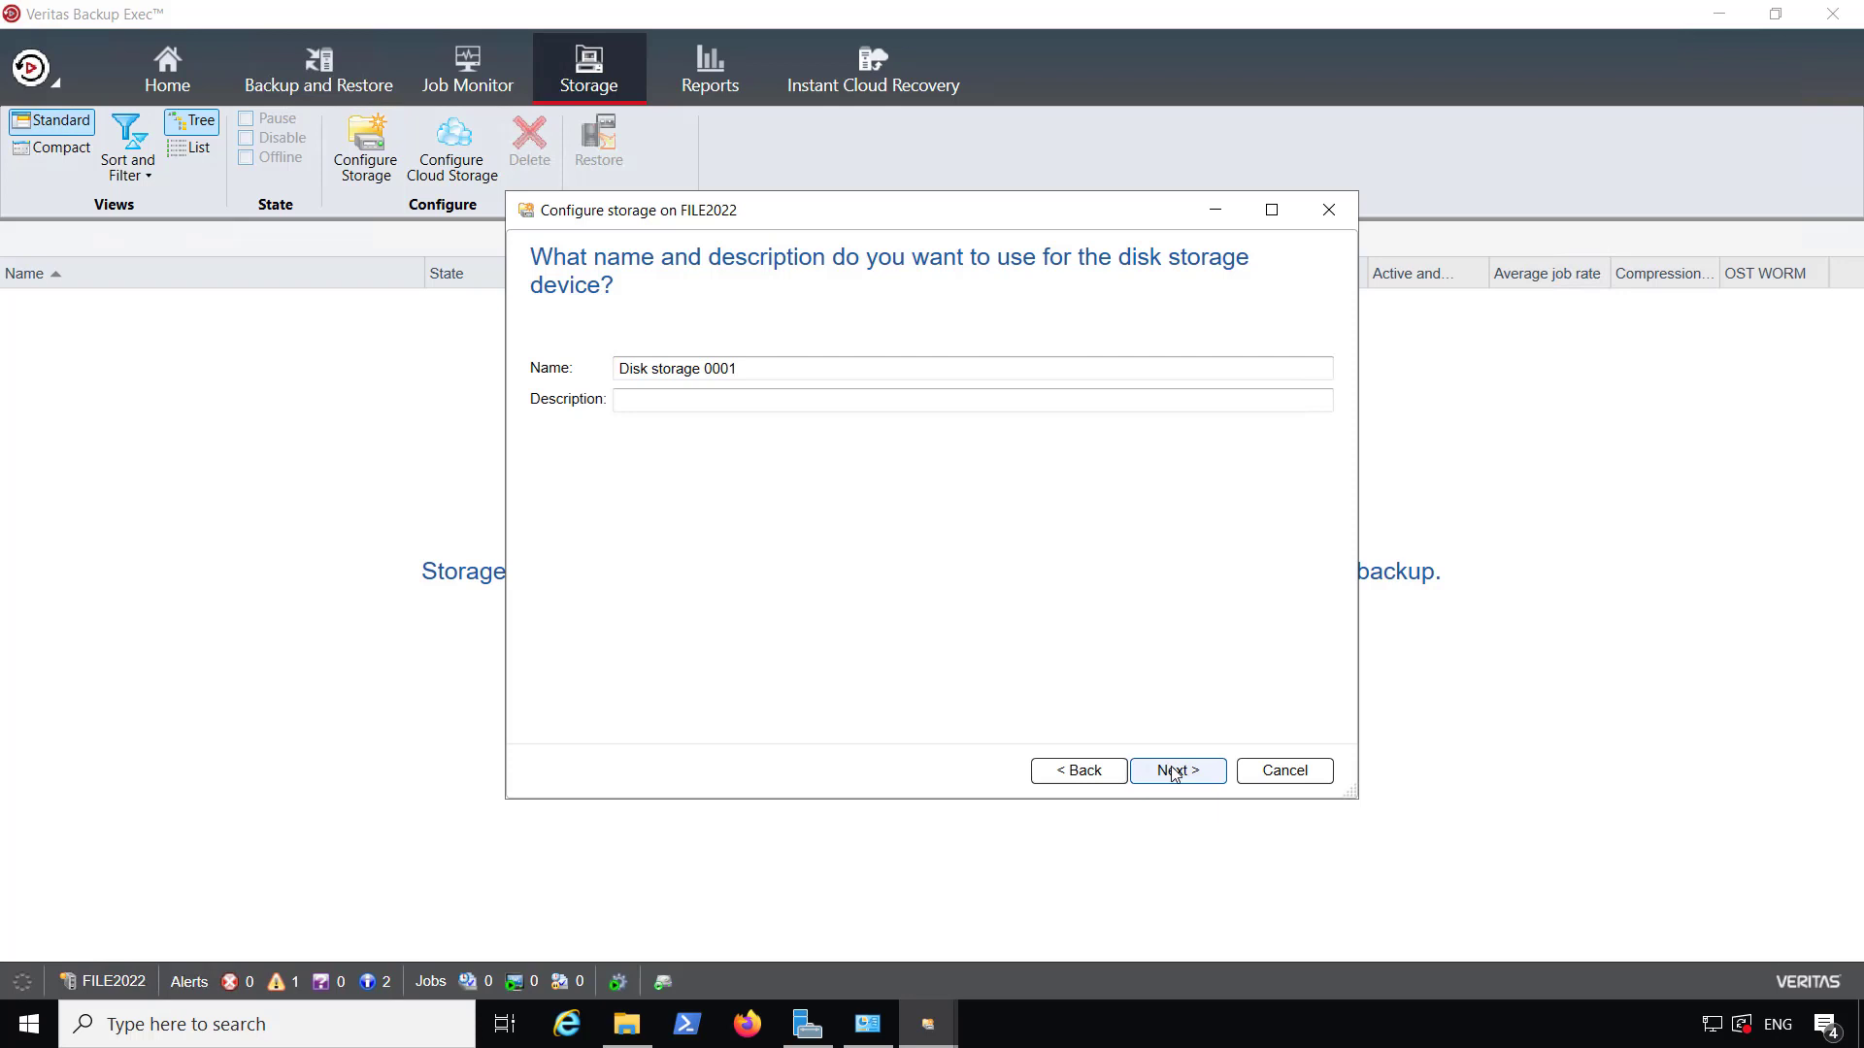
{"action": "left_click", "coordinate": [1175, 771]}
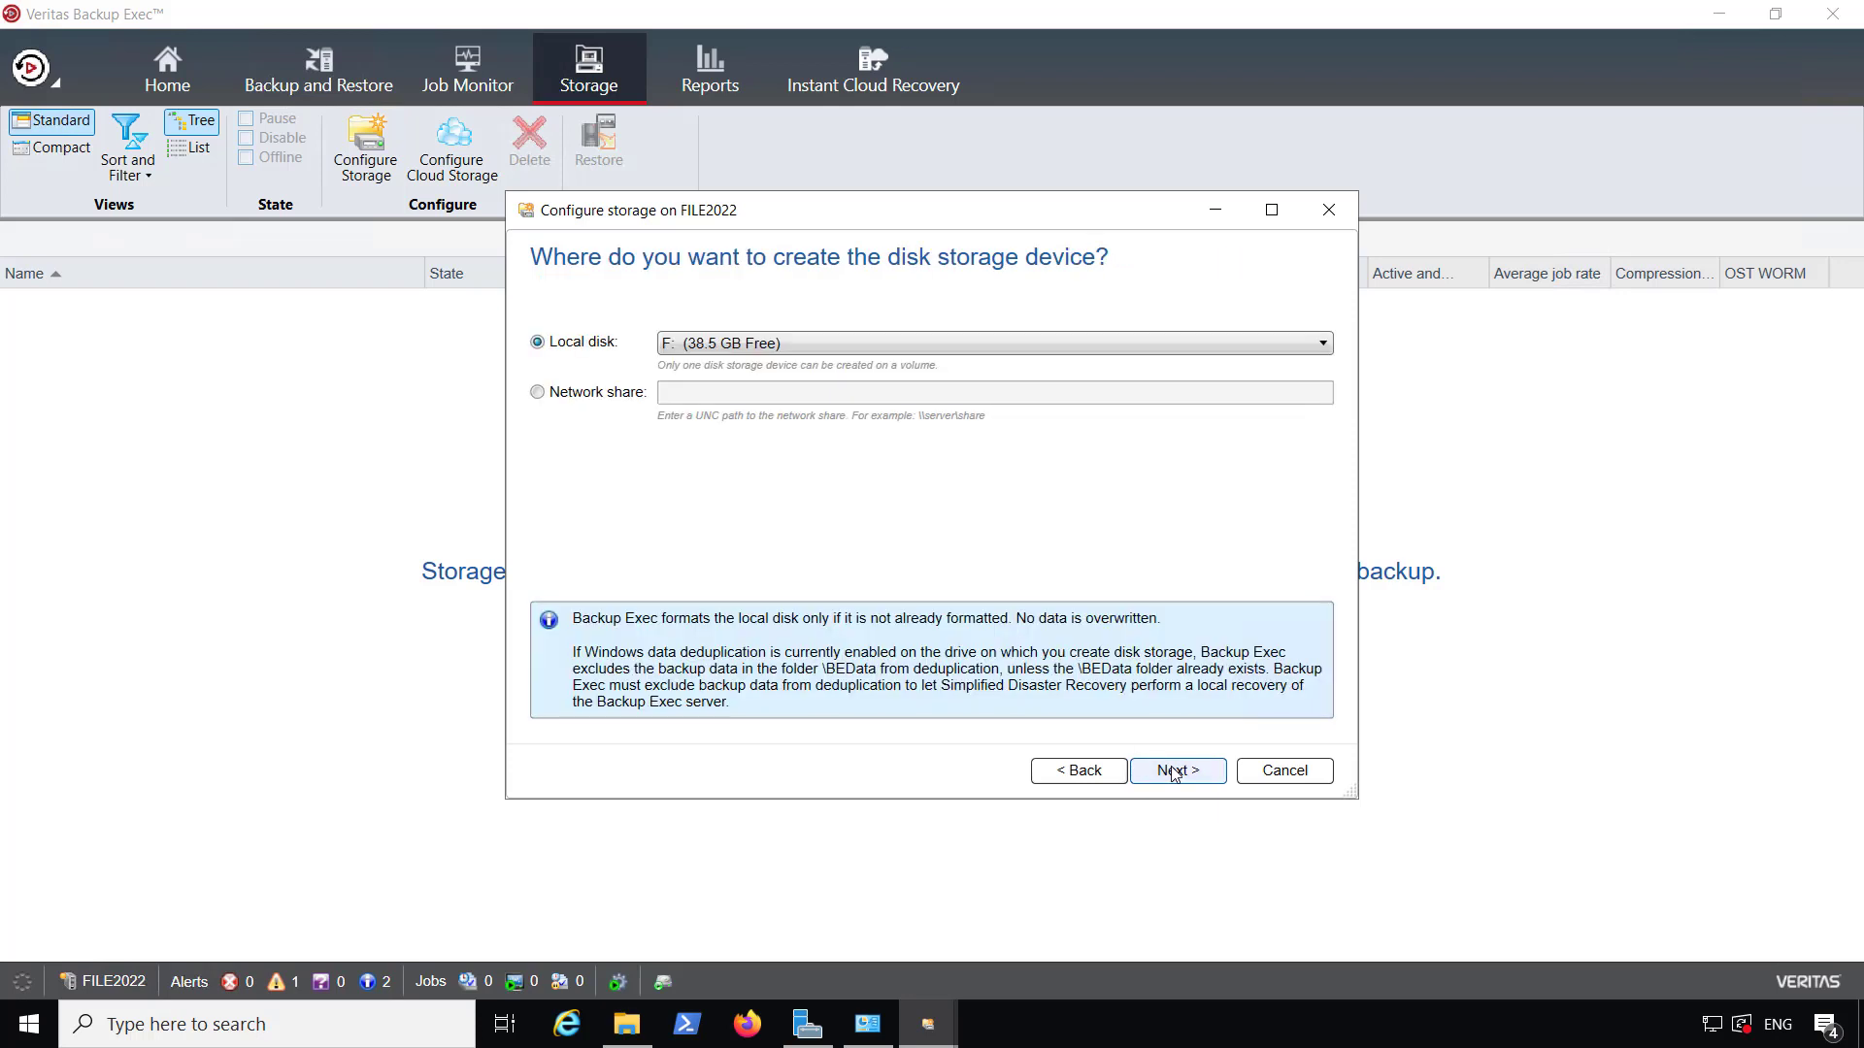
Step: Keep Local disk F: (38.5 GB Free) as the location after trying the network share path \\server\share
{"action": "left_click", "coordinate": [1039, 352]}
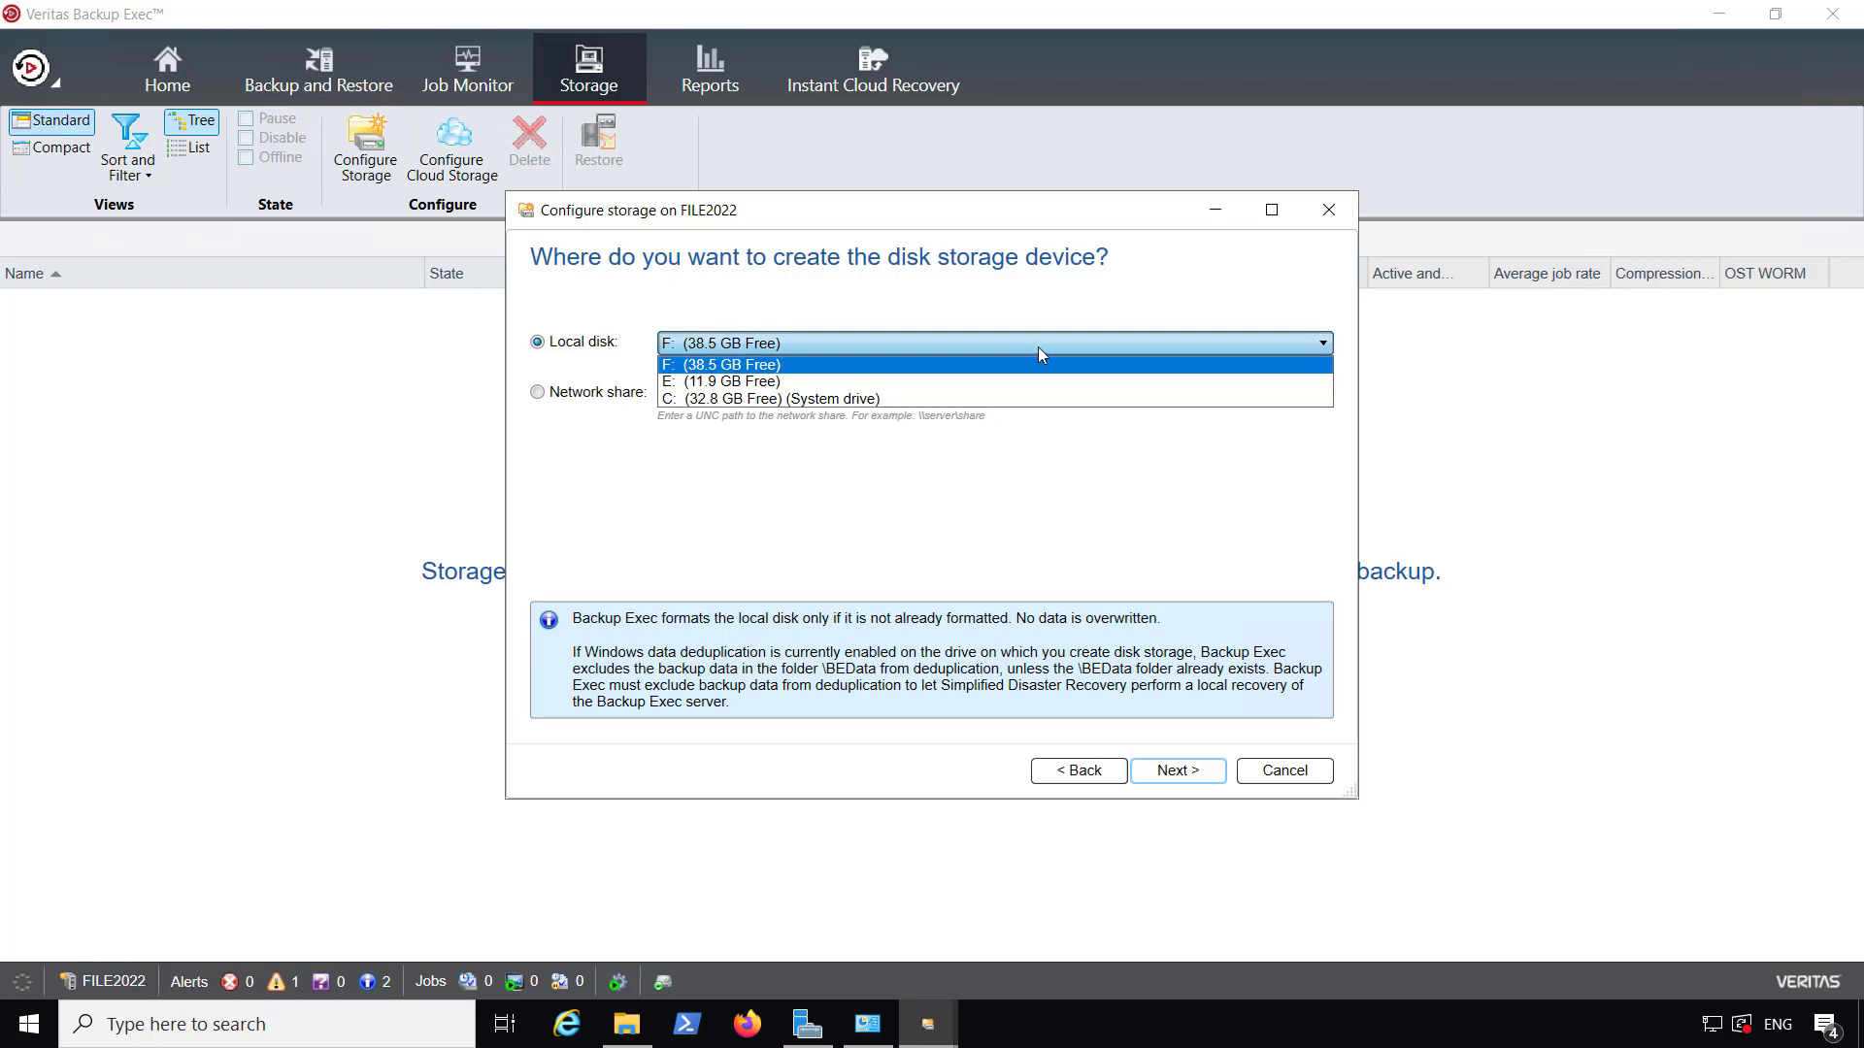
{"action": "left_click", "coordinate": [968, 530]}
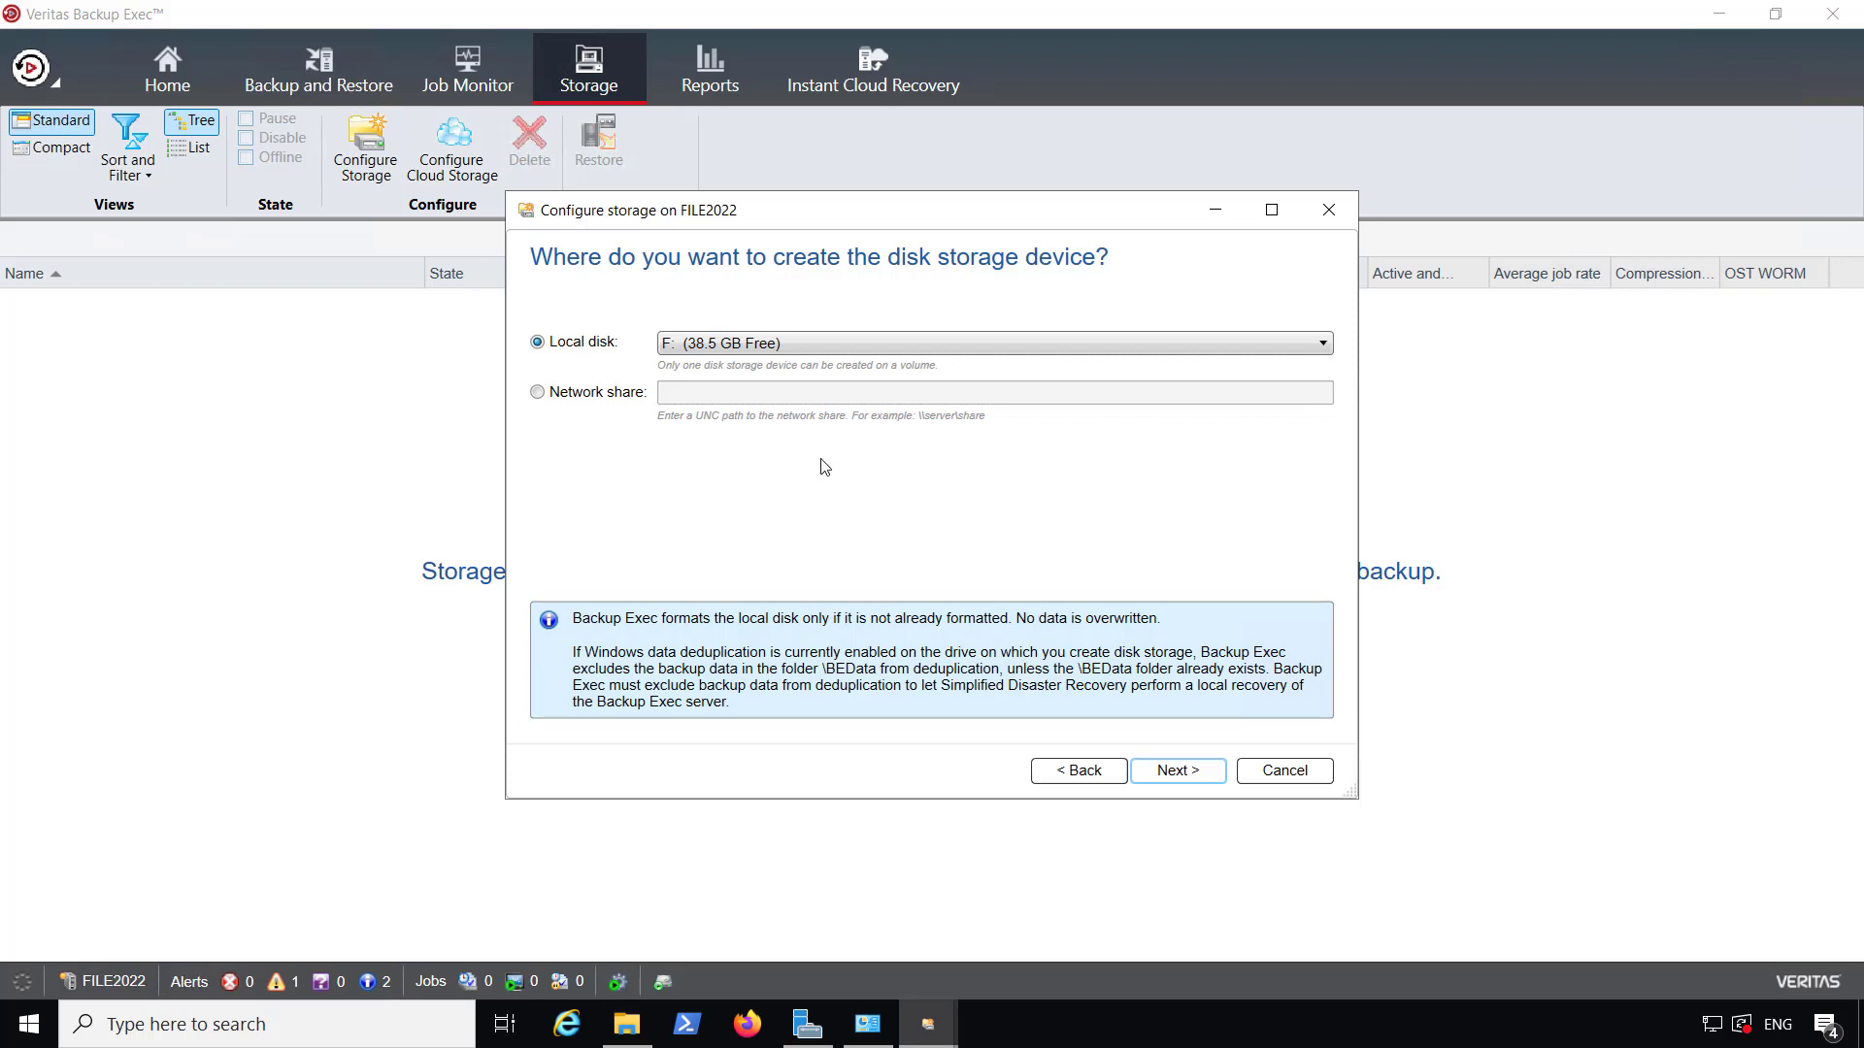
{"action": "left_click", "coordinate": [626, 398]}
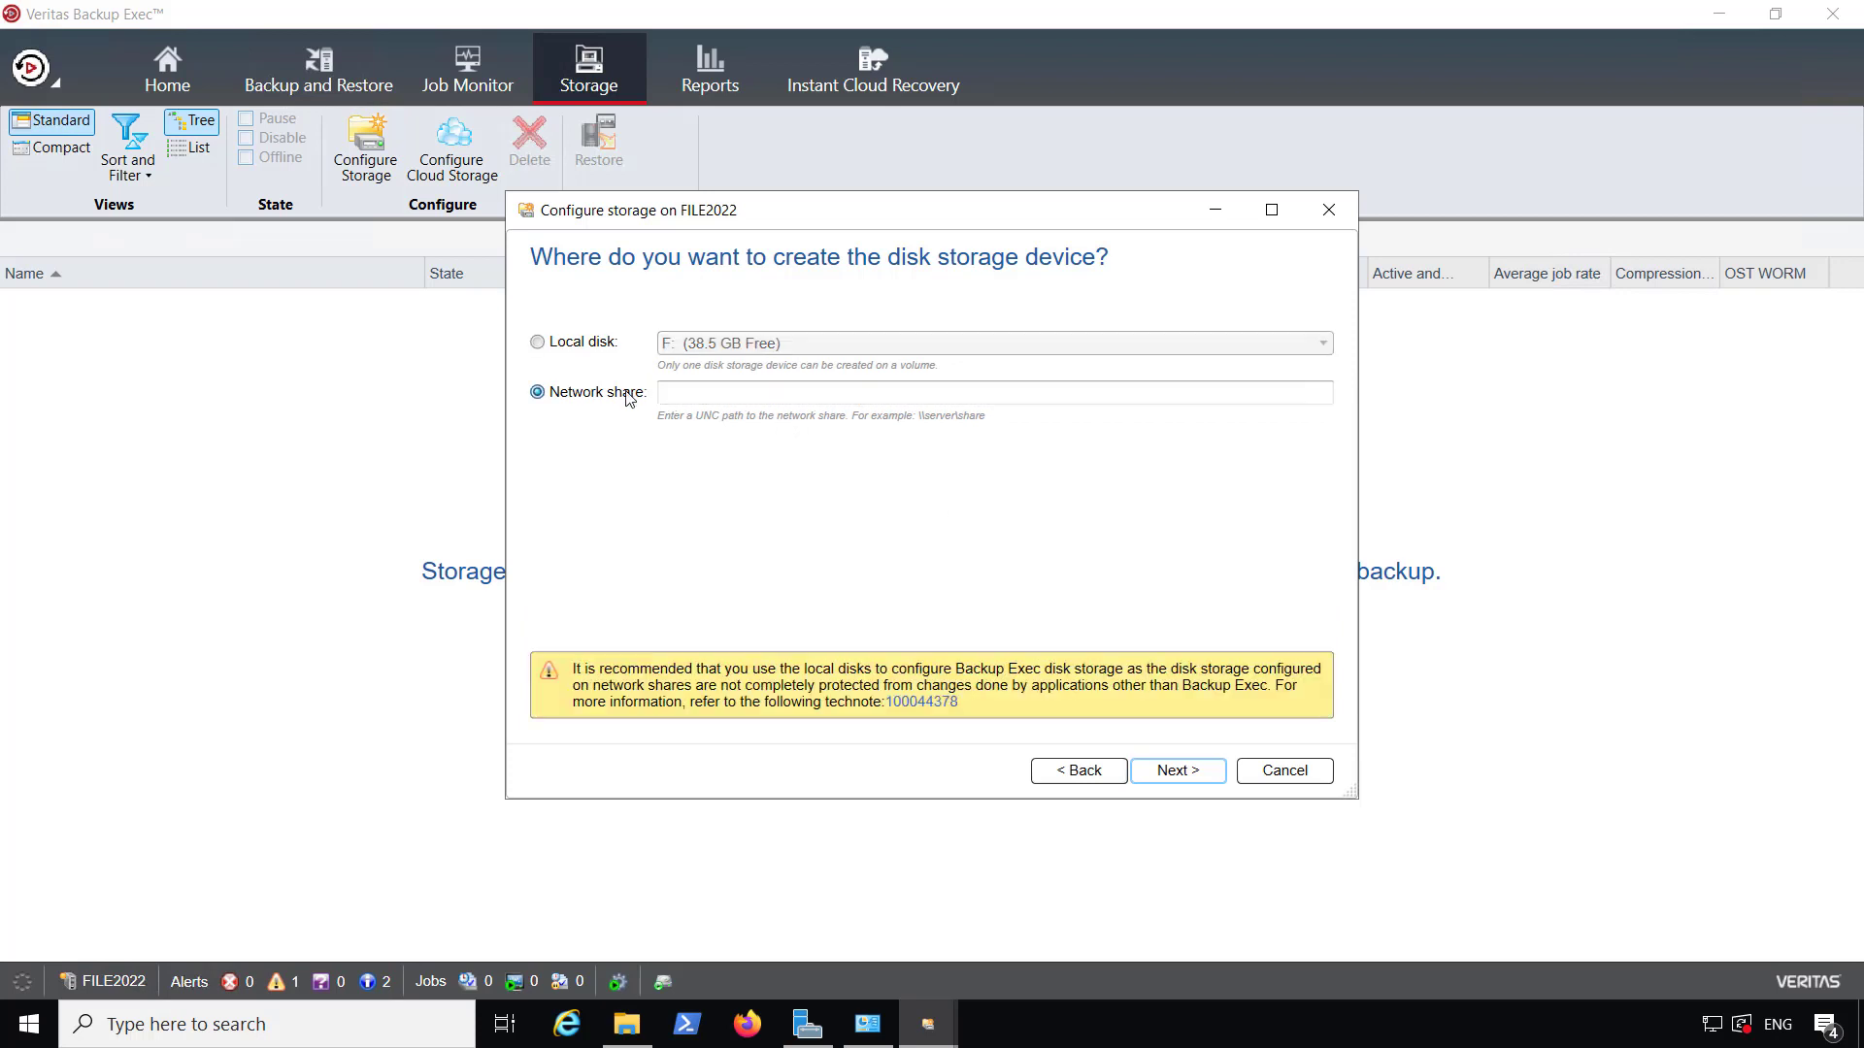
{"action": "left_click", "coordinate": [712, 398]}
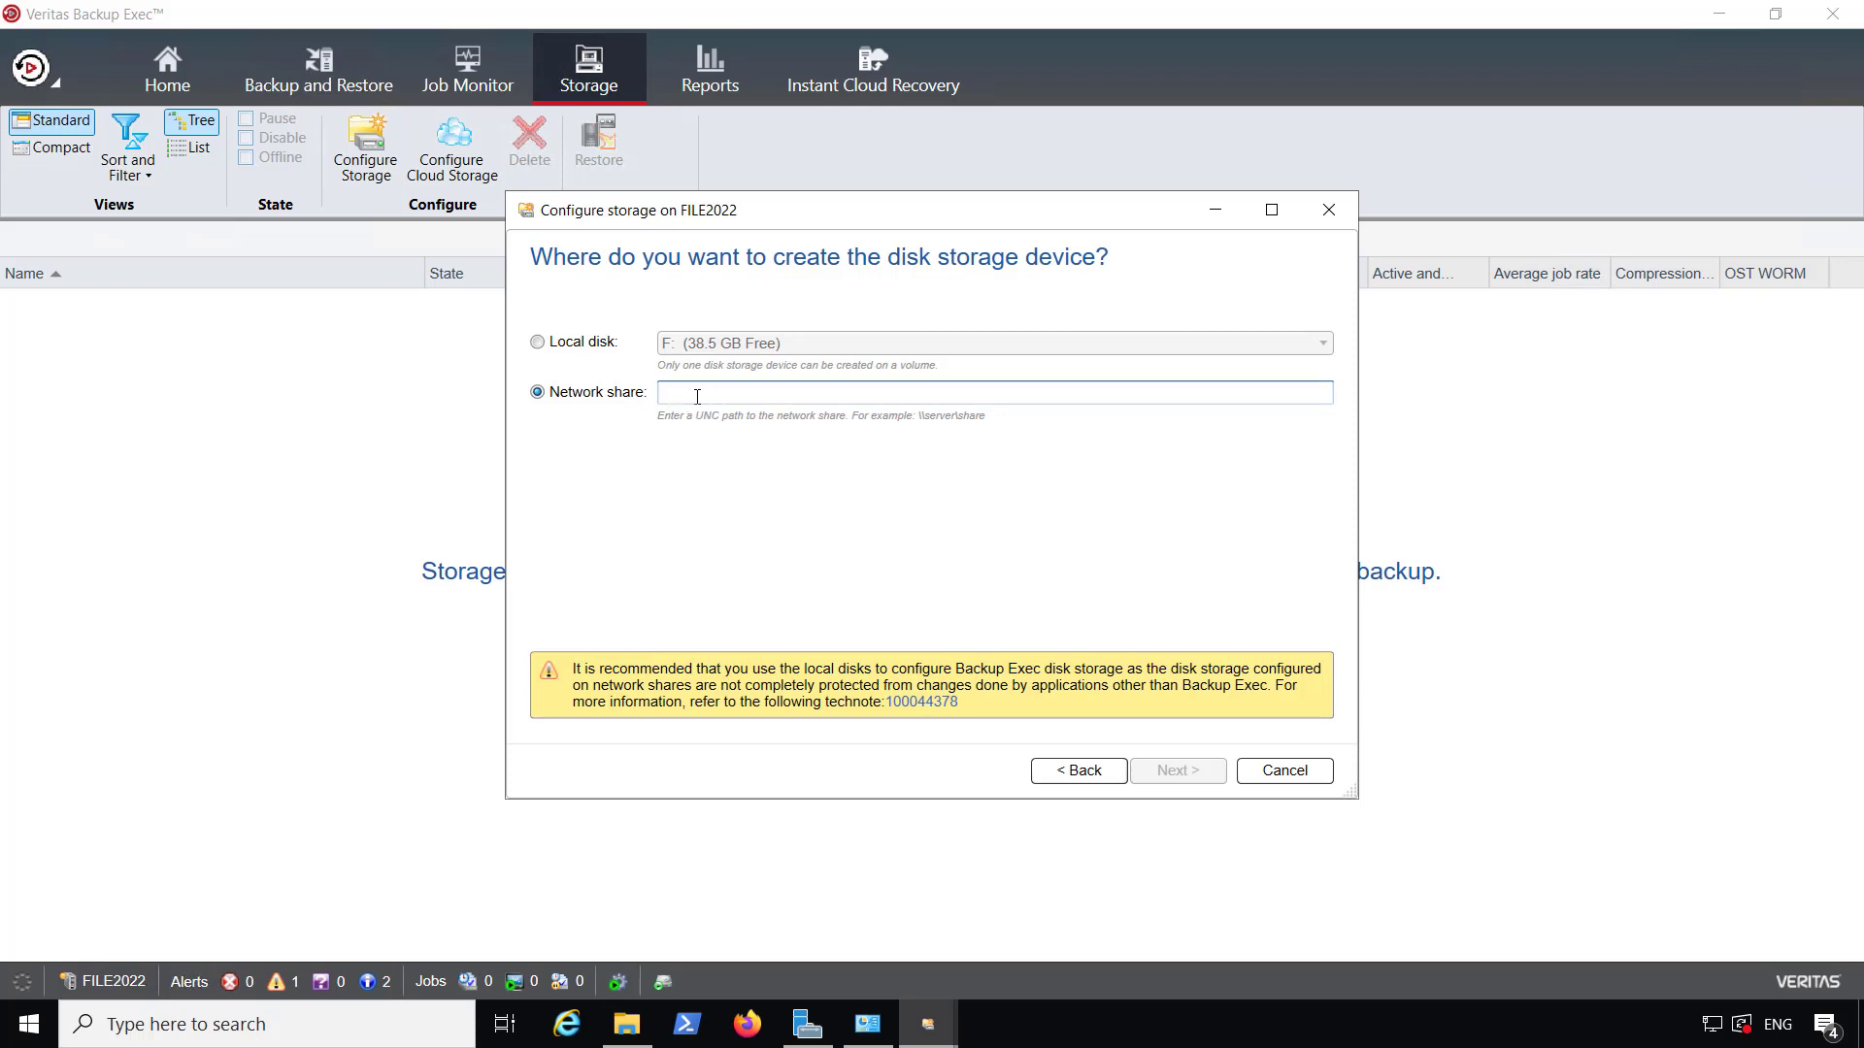
{"action": "type", "text": "\\\\se"}
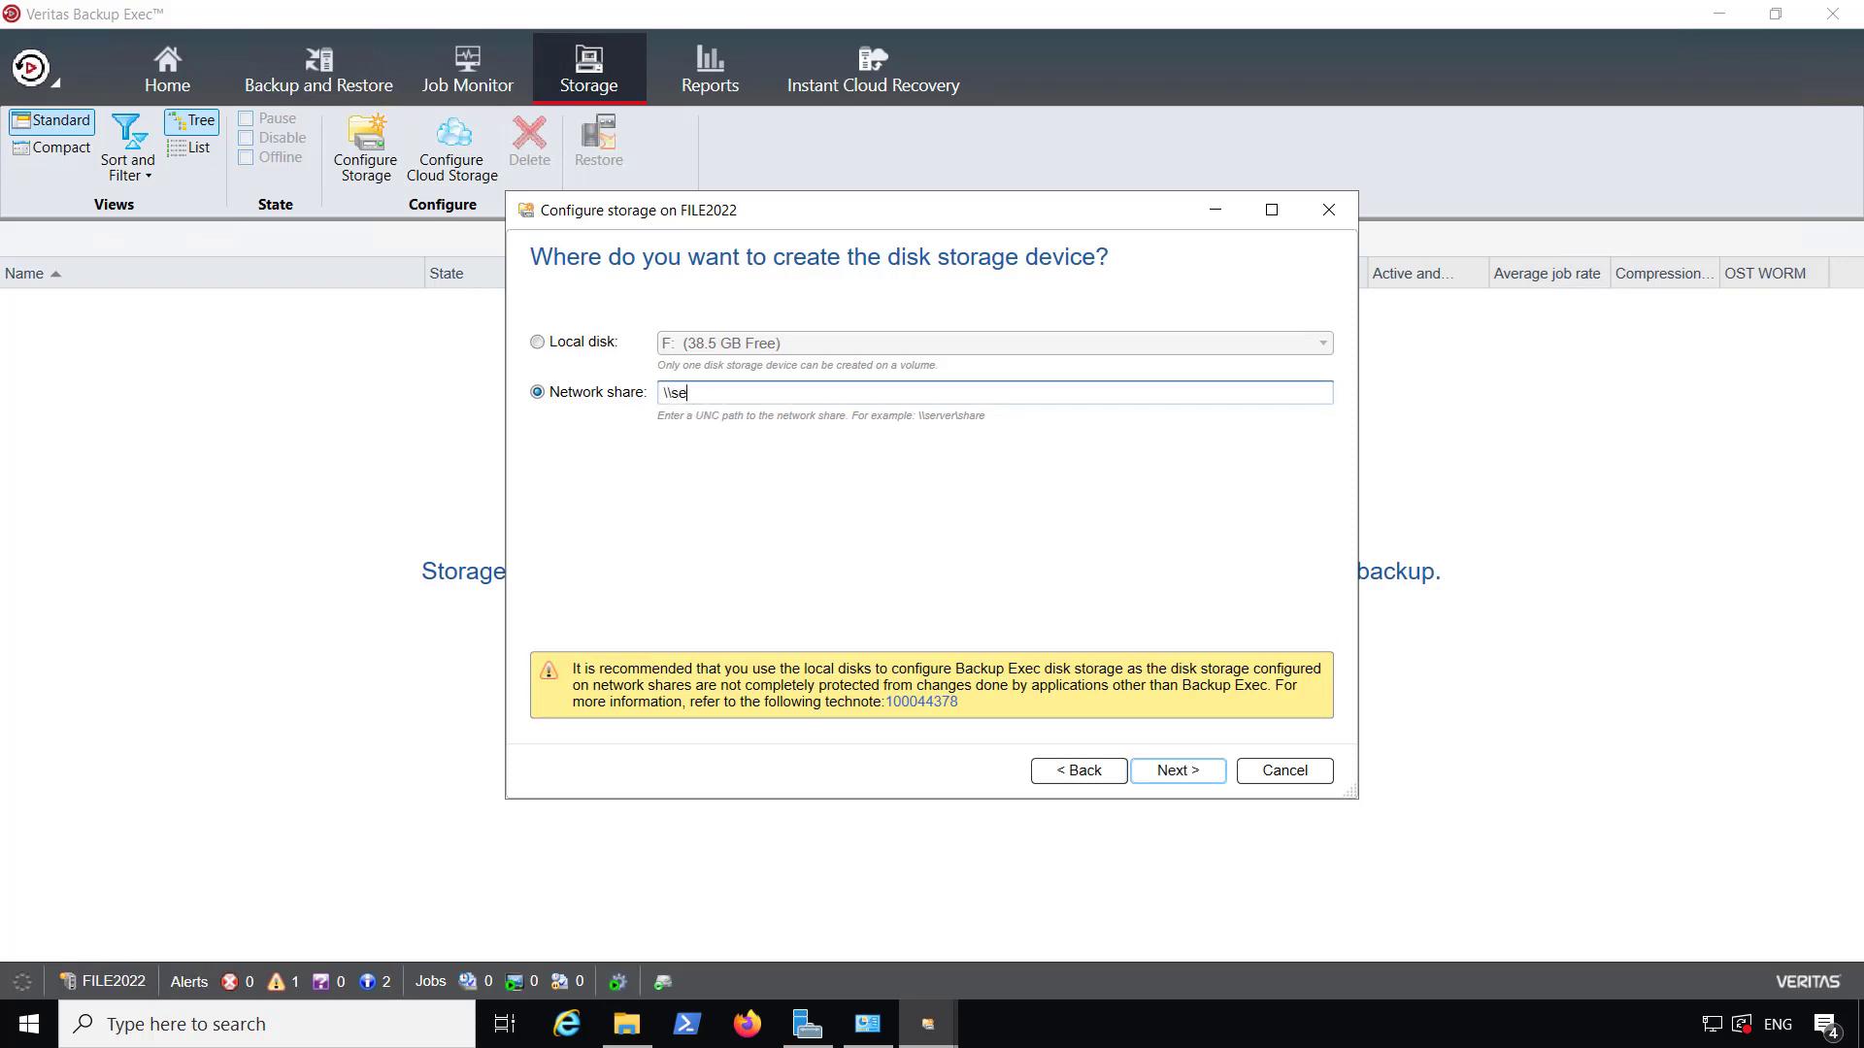
{"action": "type", "text": "rver\\share"}
{"action": "left_click", "coordinate": [612, 346]}
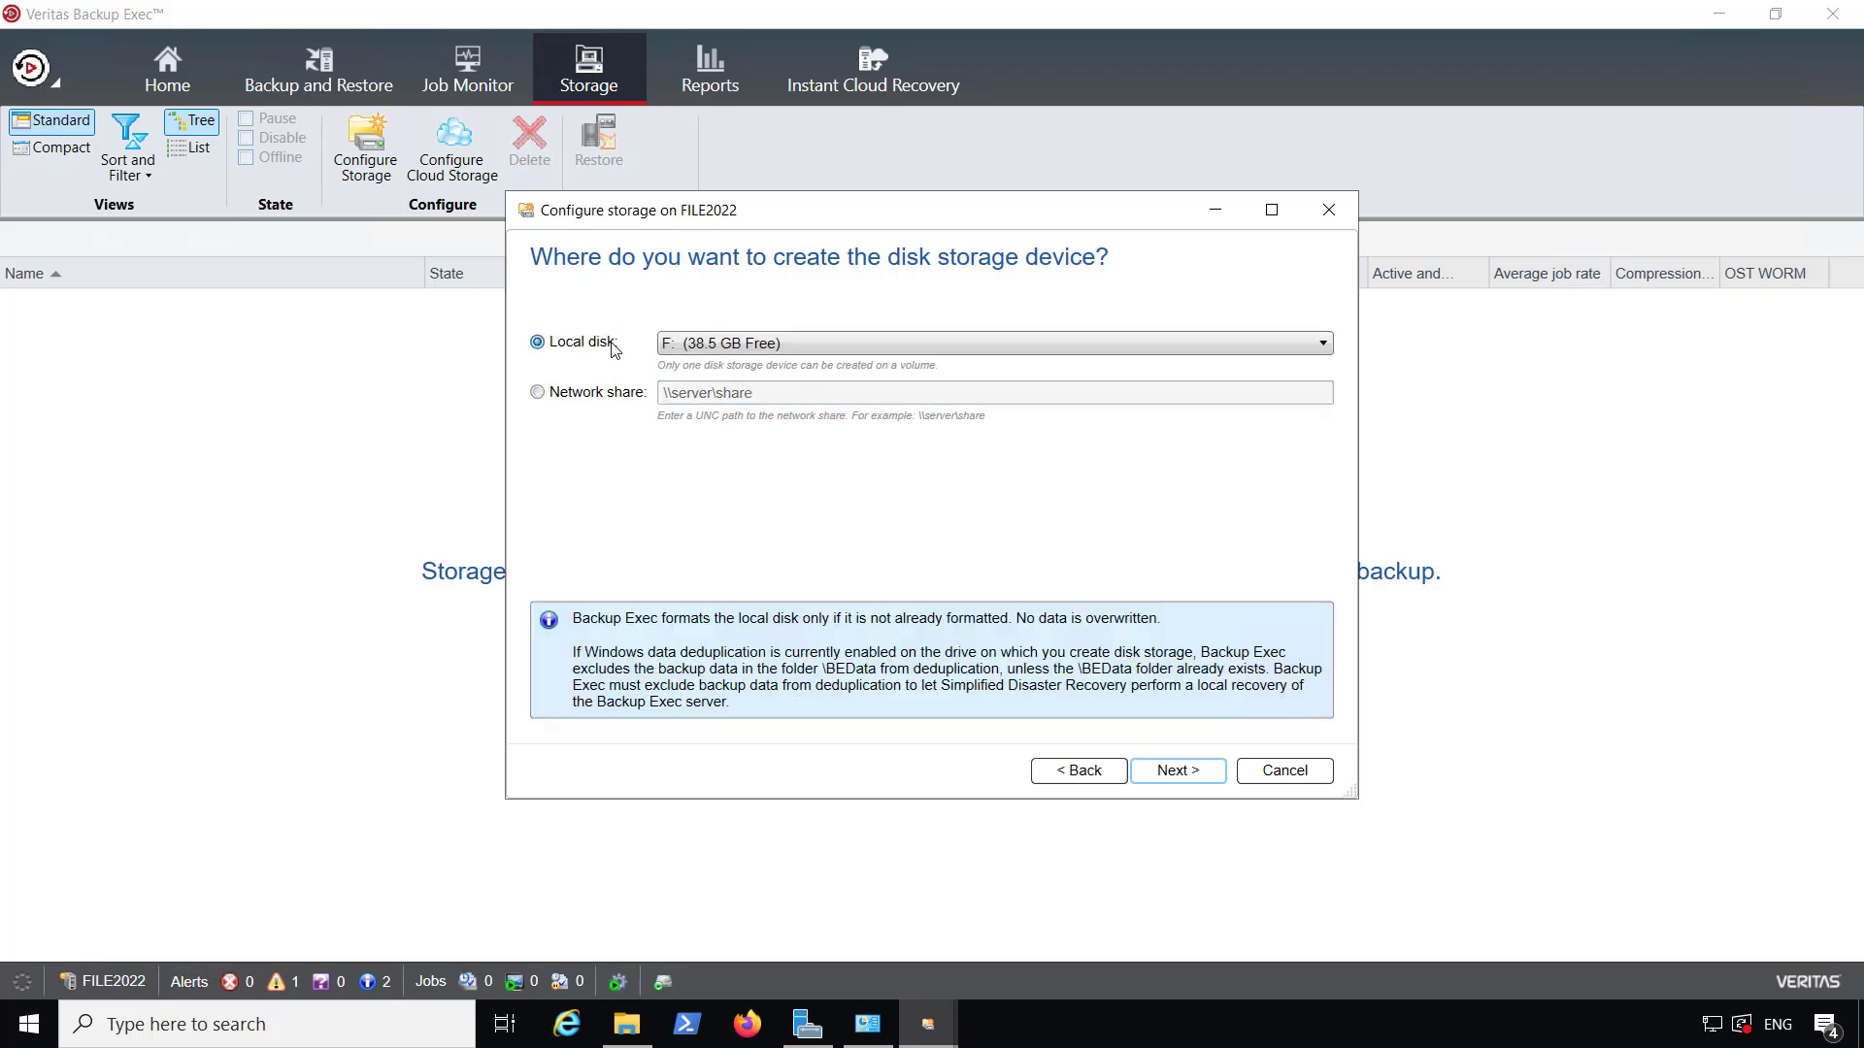
Step: Set Concurrent write operations to 2 for Disk storage 0001 and continue to the summary
{"action": "left_click", "coordinate": [1203, 775]}
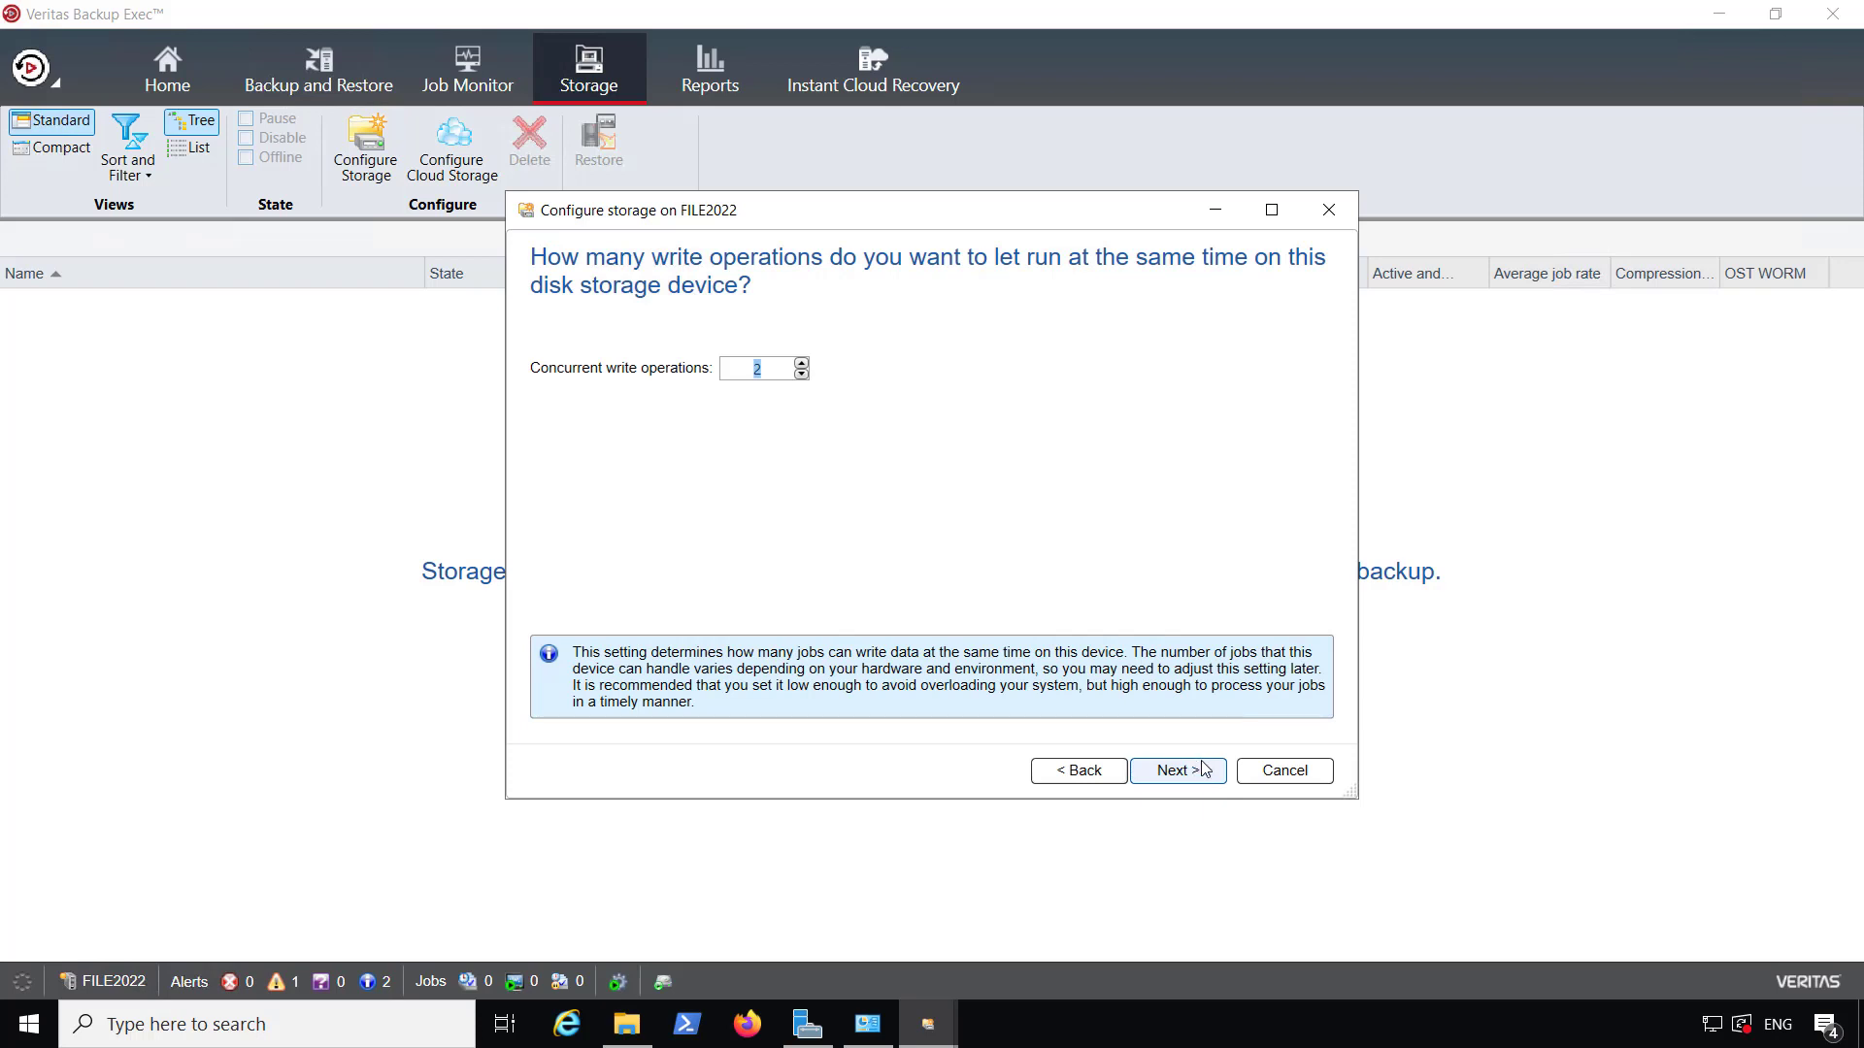
{"action": "left_click", "coordinate": [801, 364]}
{"action": "left_click", "coordinate": [801, 363]}
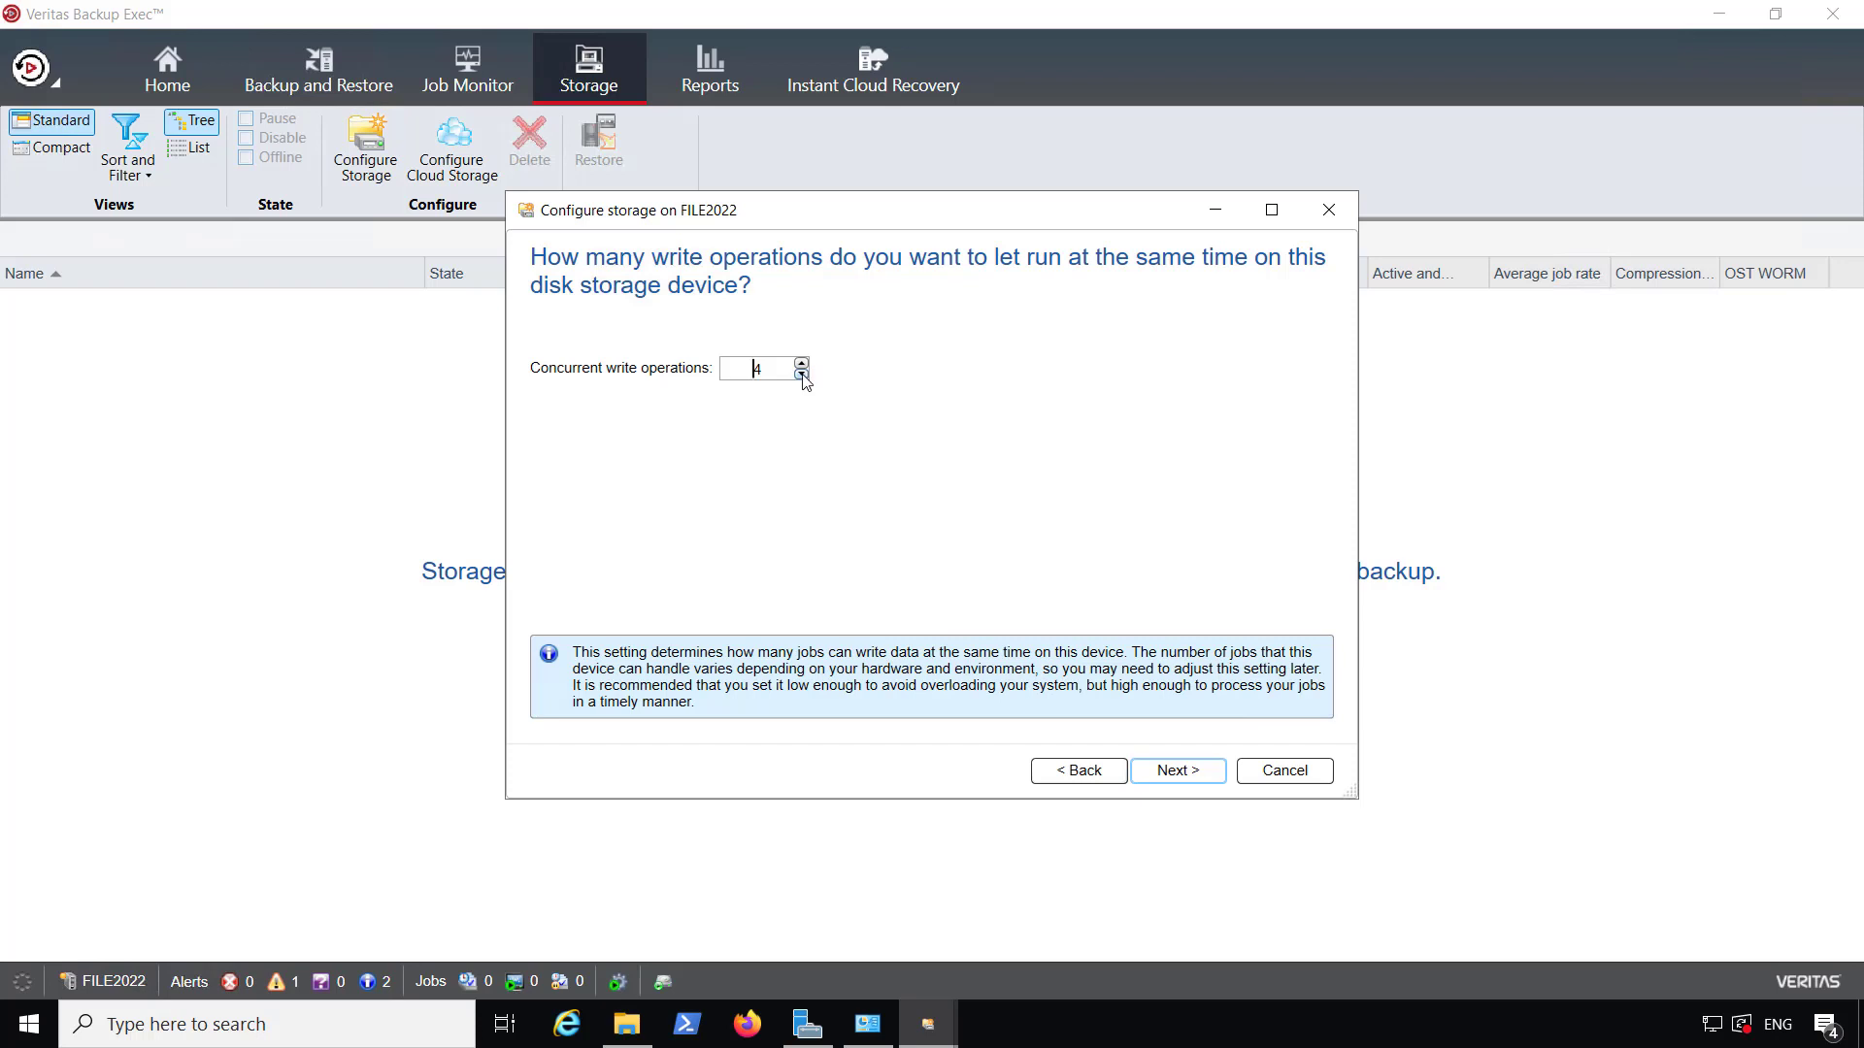
{"action": "left_click", "coordinate": [802, 374]}
{"action": "left_click", "coordinate": [1211, 773]}
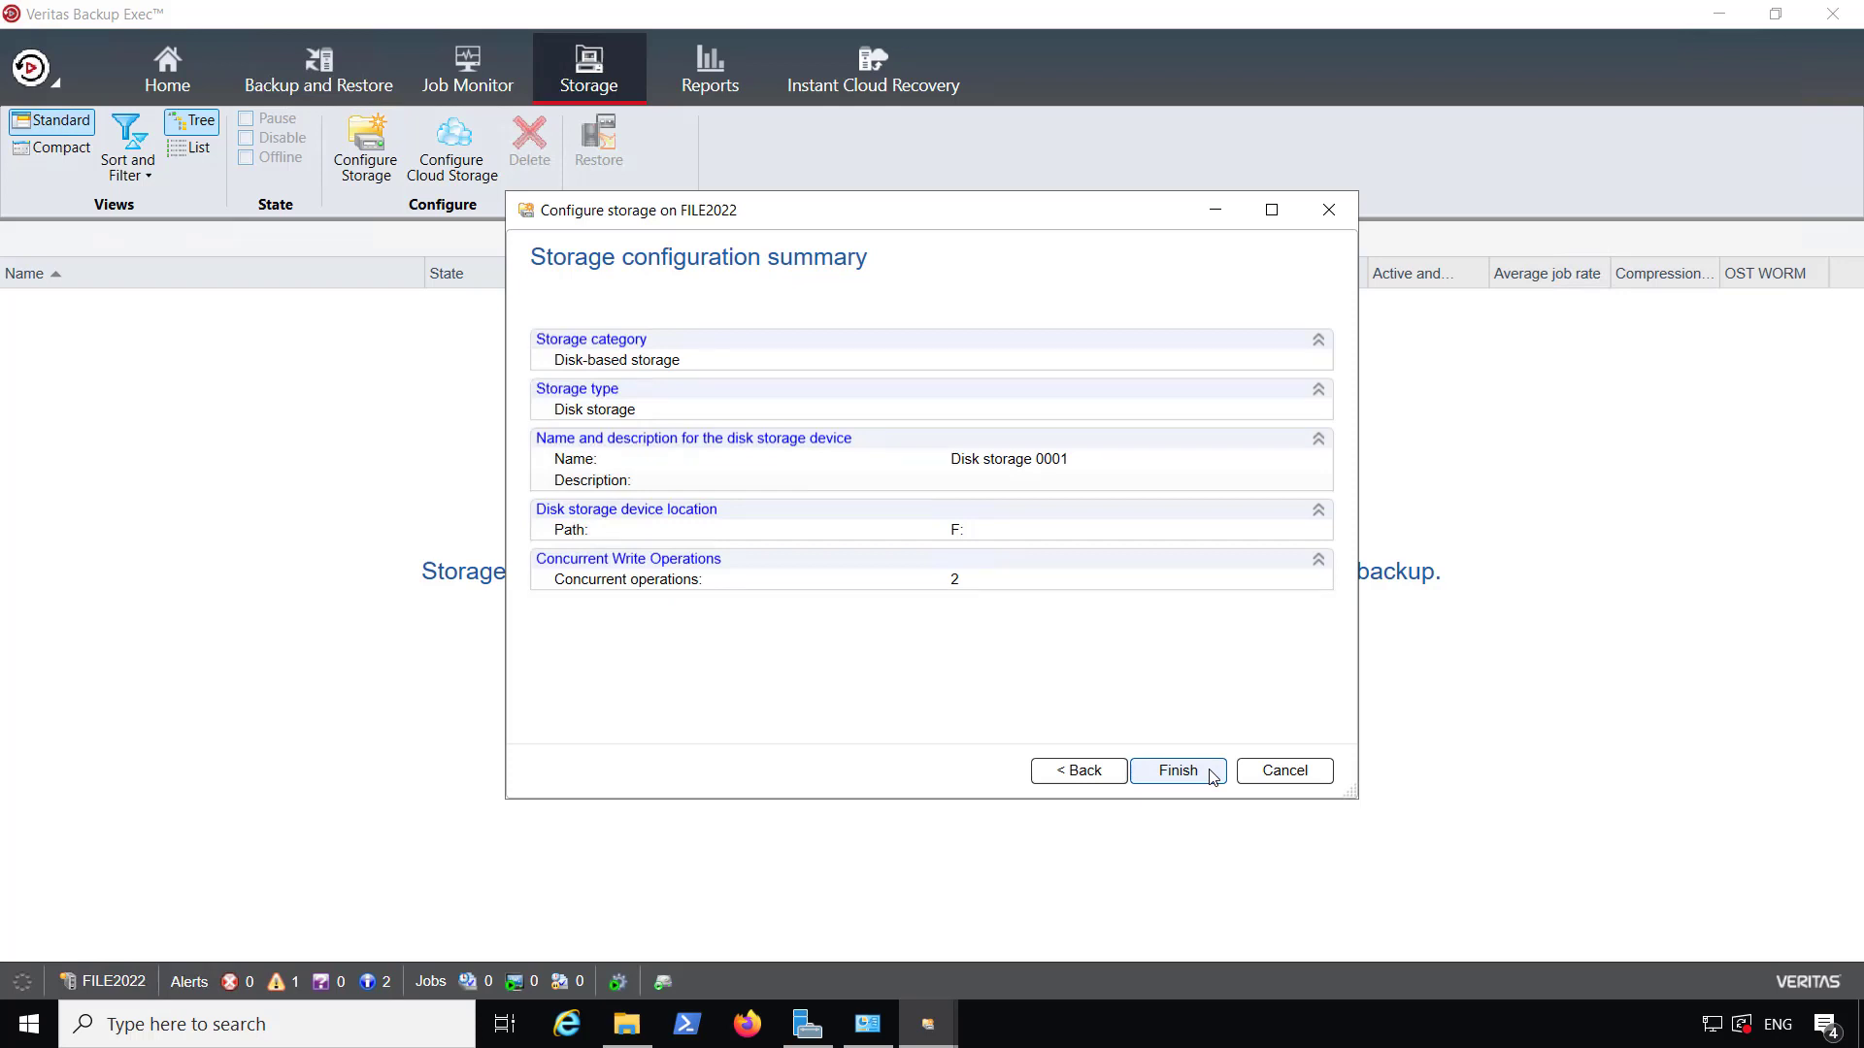
Step: Finish the wizard to create Disk storage 0001 on F: and dismiss the information message
{"action": "left_click", "coordinate": [1211, 774]}
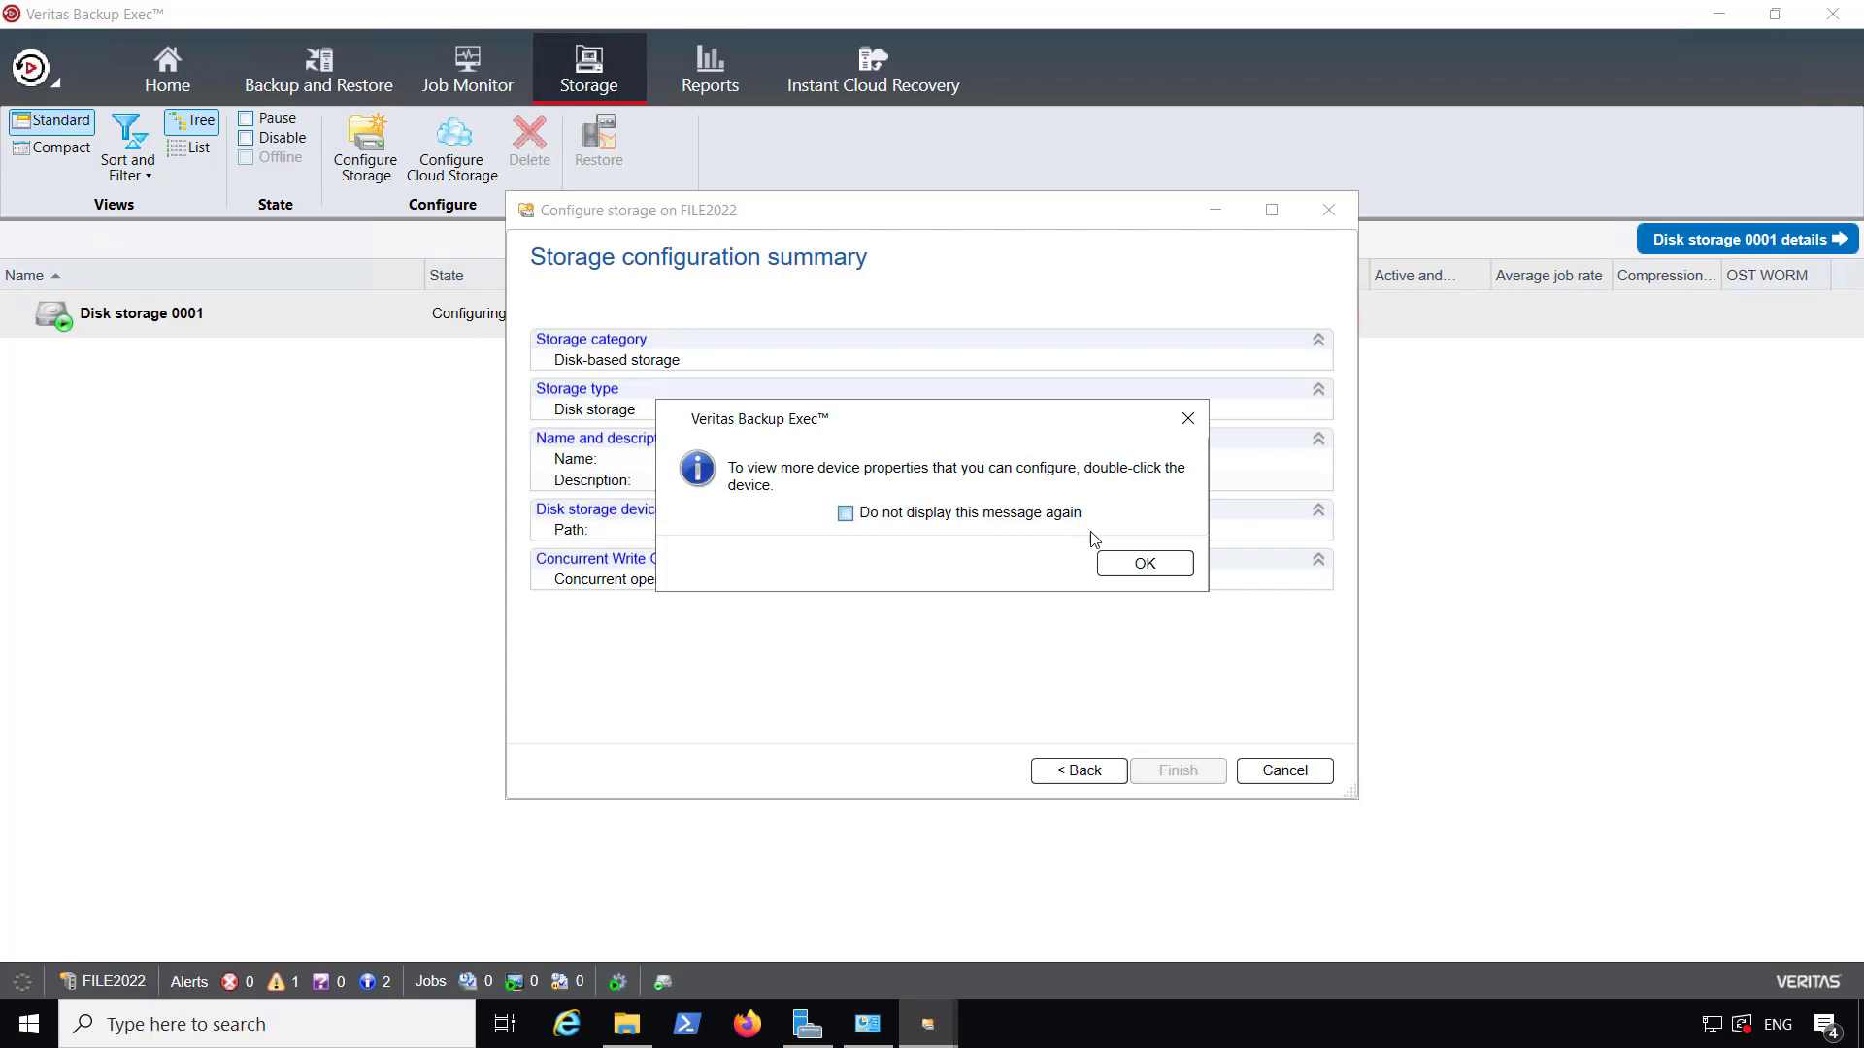
{"action": "left_click", "coordinate": [1144, 562]}
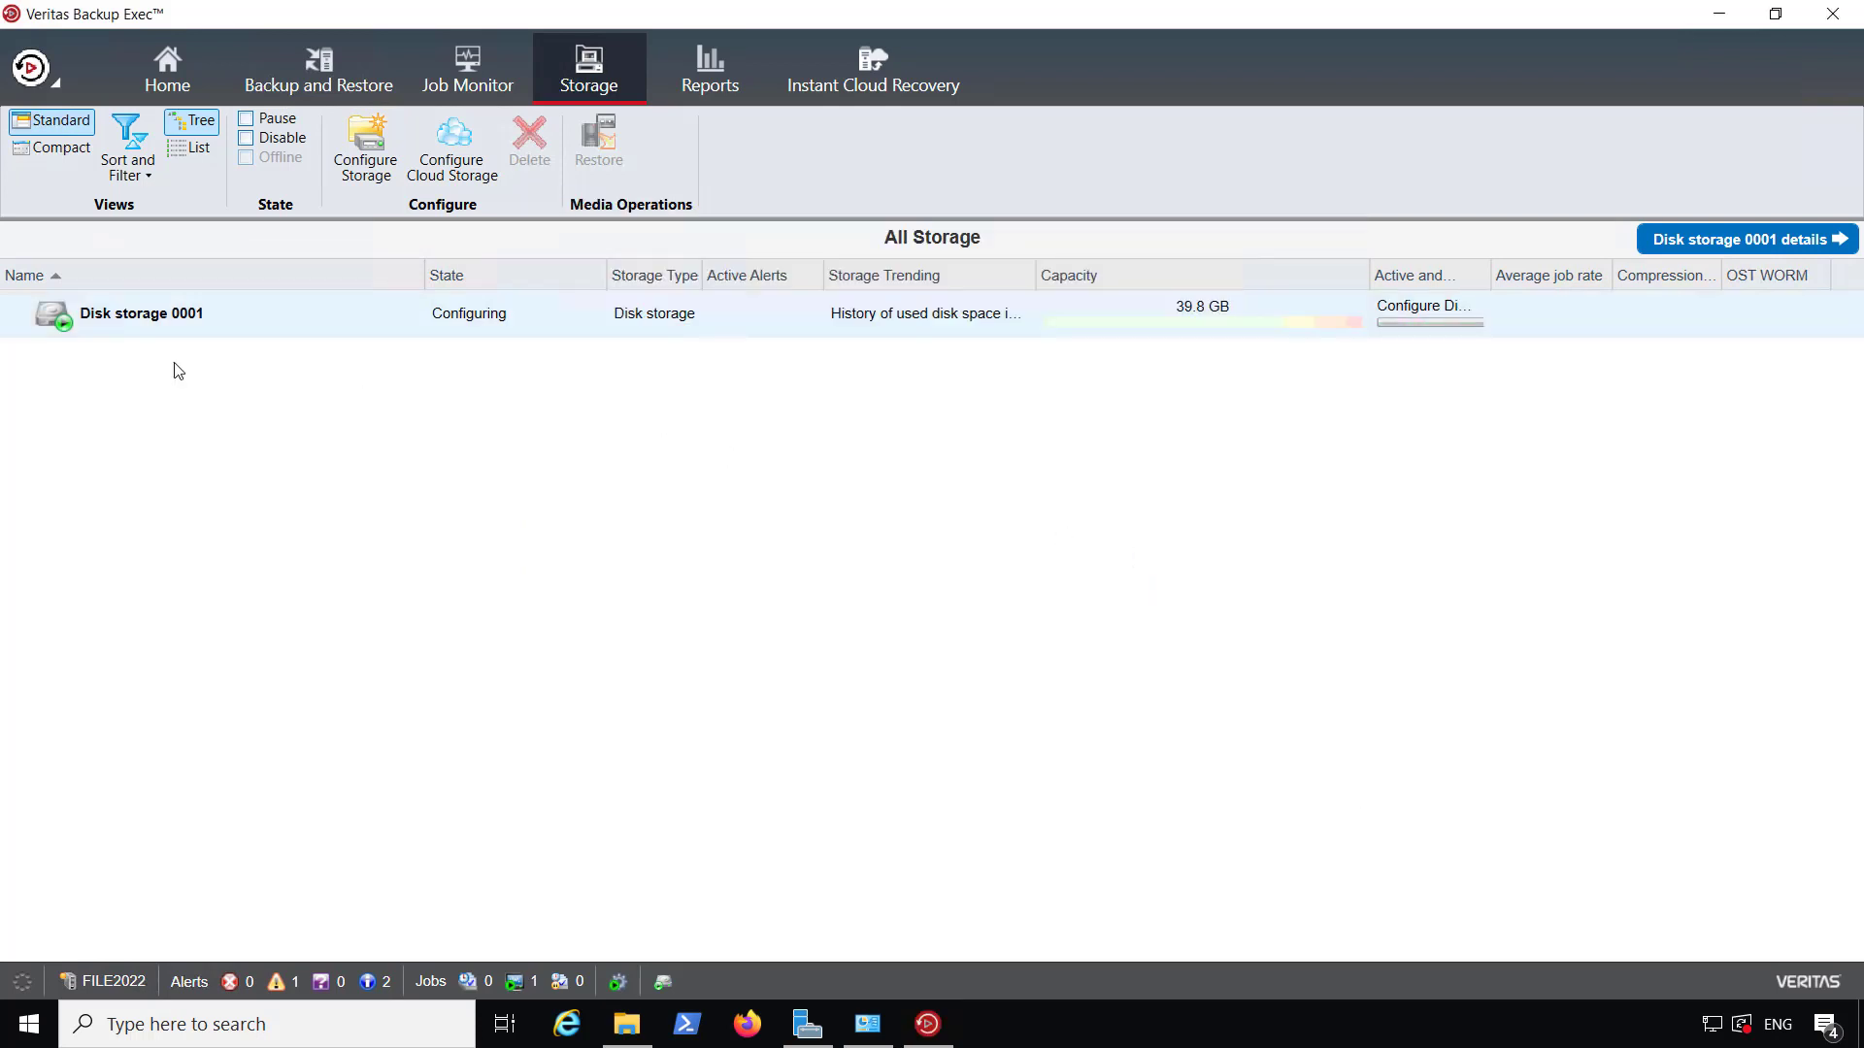
Step: View Disk storage 0001's properties, then go back to the All Storage list
{"action": "double_click", "coordinate": [161, 313]}
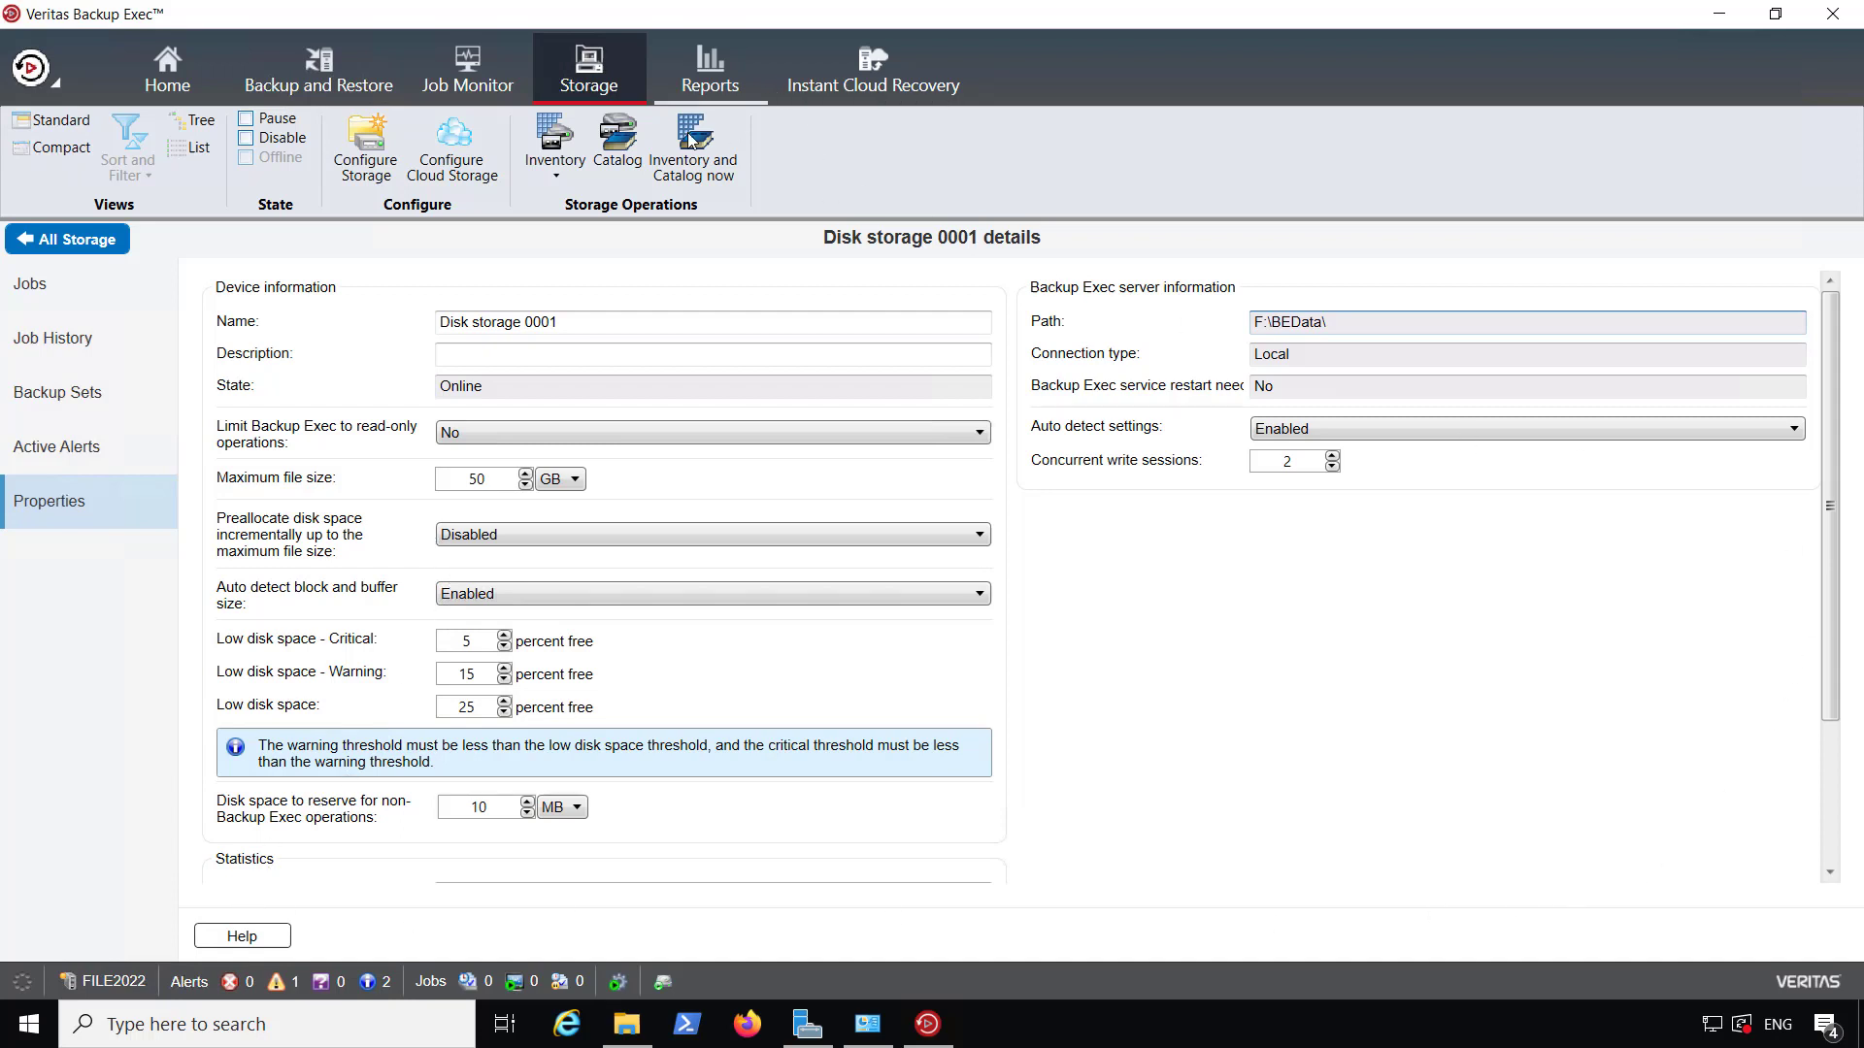
{"action": "left_click", "coordinate": [104, 239]}
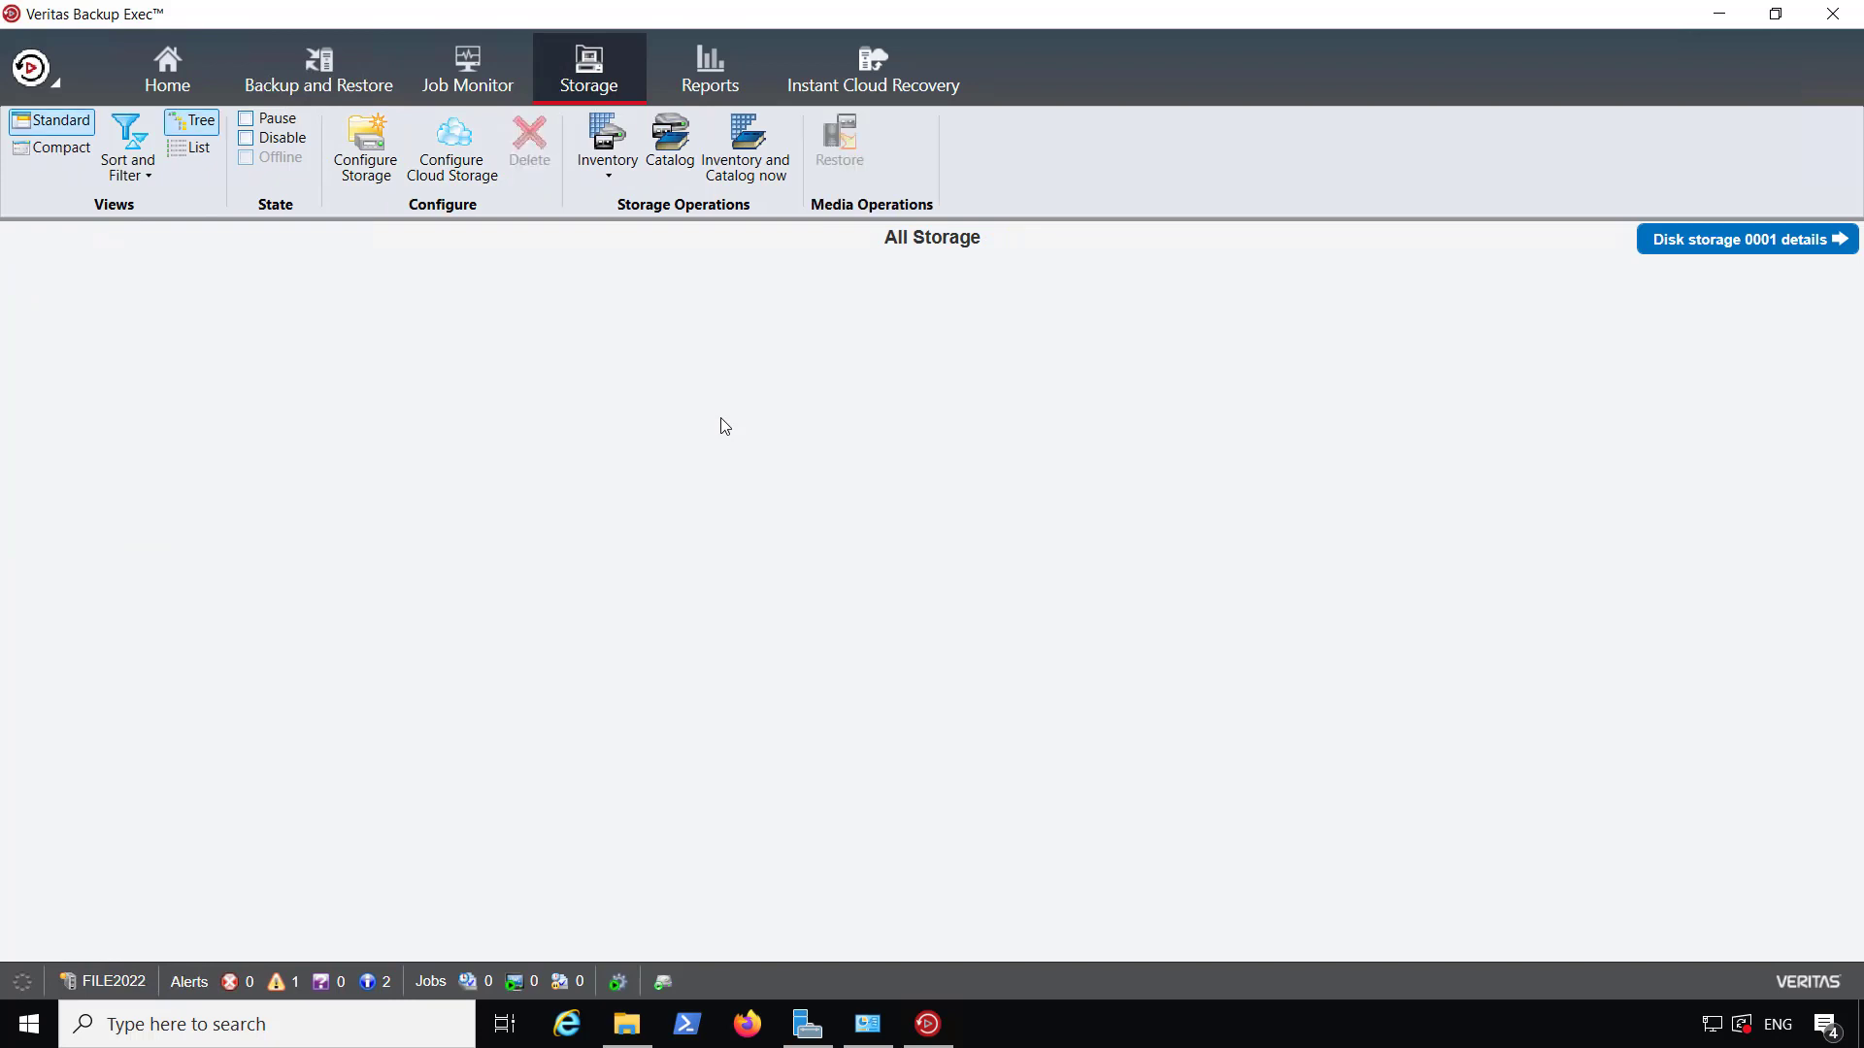